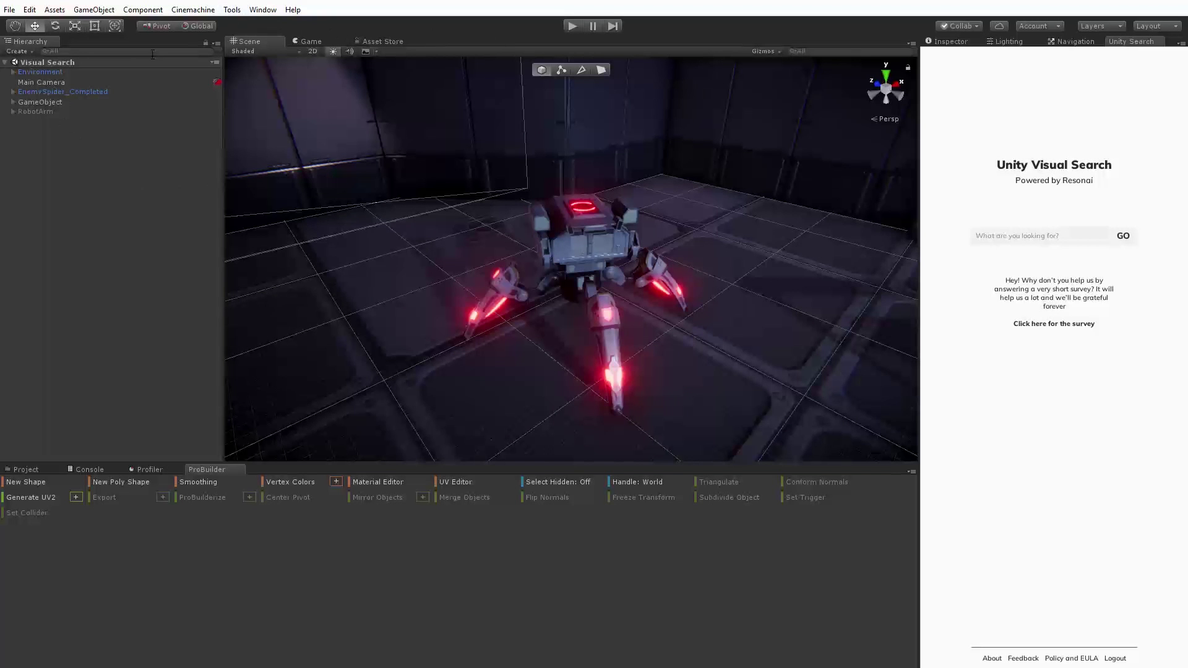
Visual-search models shaped like EnemySpider and drop a Crawler preview beside it.
right_click(56, 92)
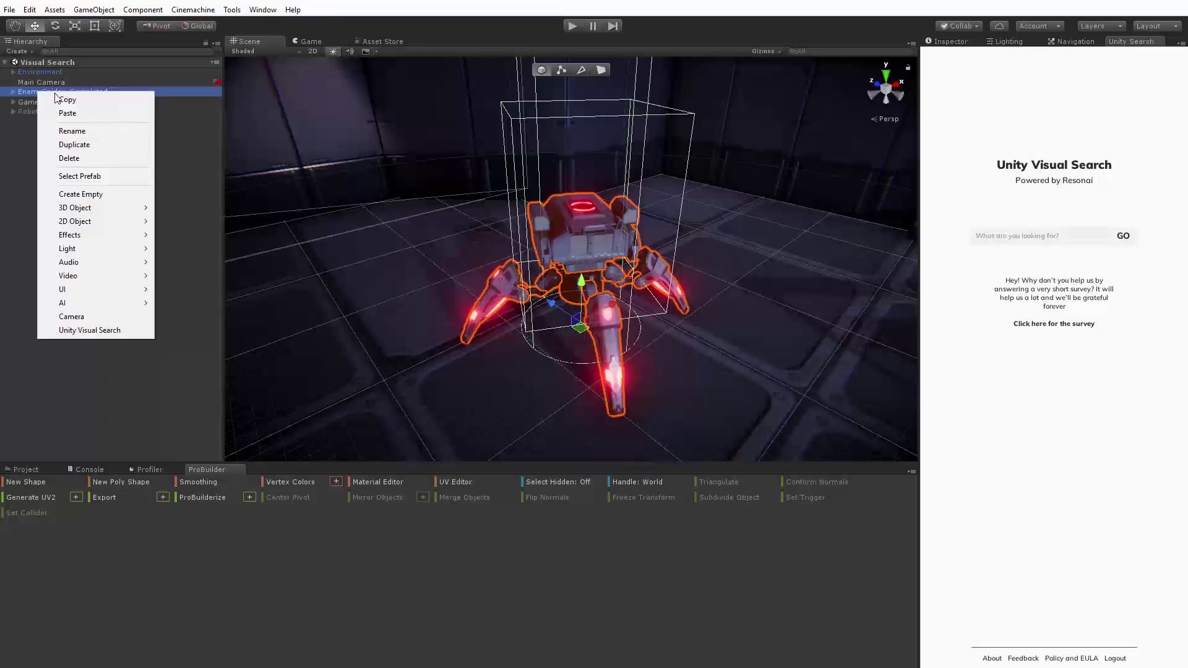
click(91, 330)
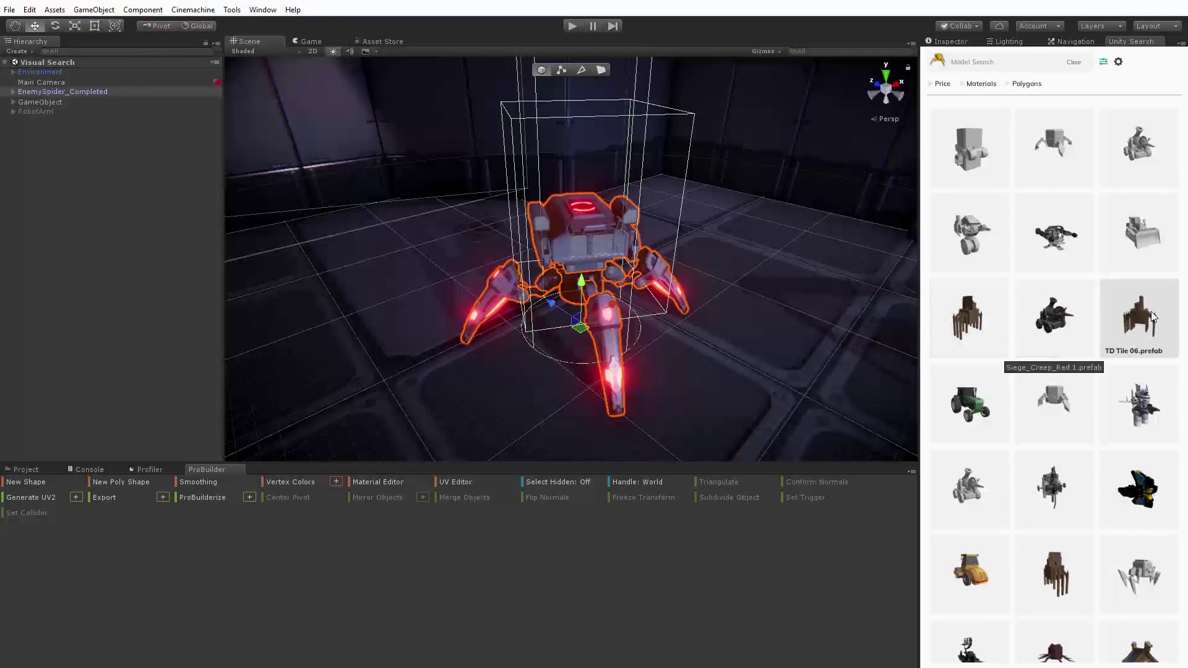
click(1121, 572)
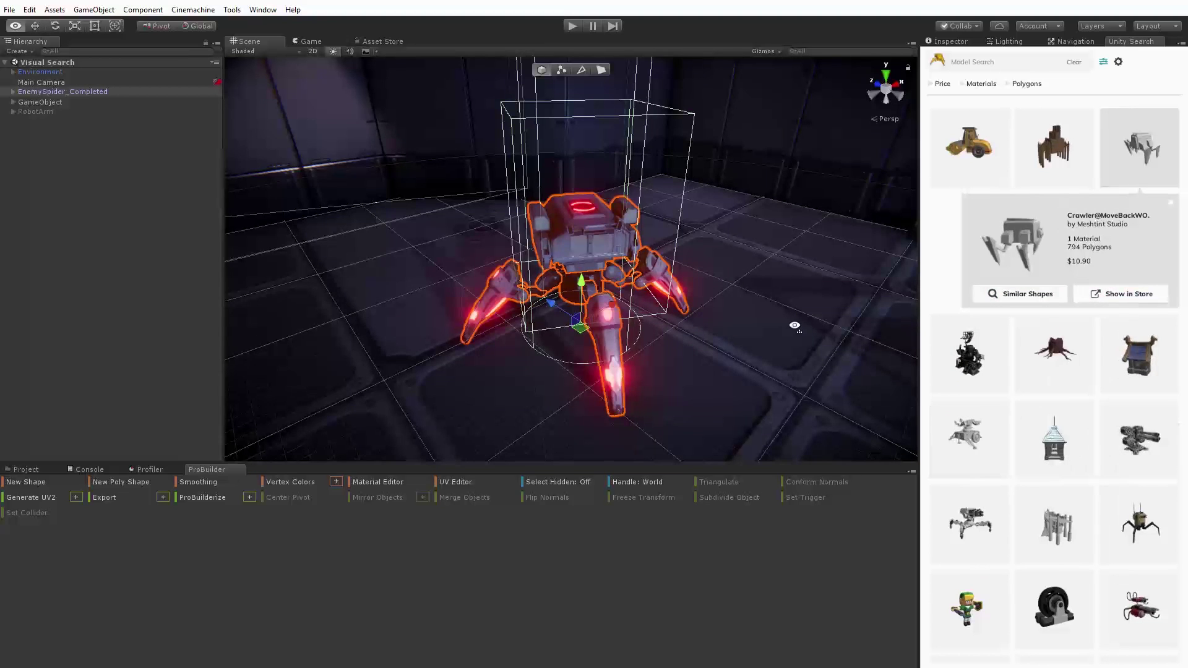
alt+drag(795, 326, 743, 322)
drag(976, 248, 646, 346)
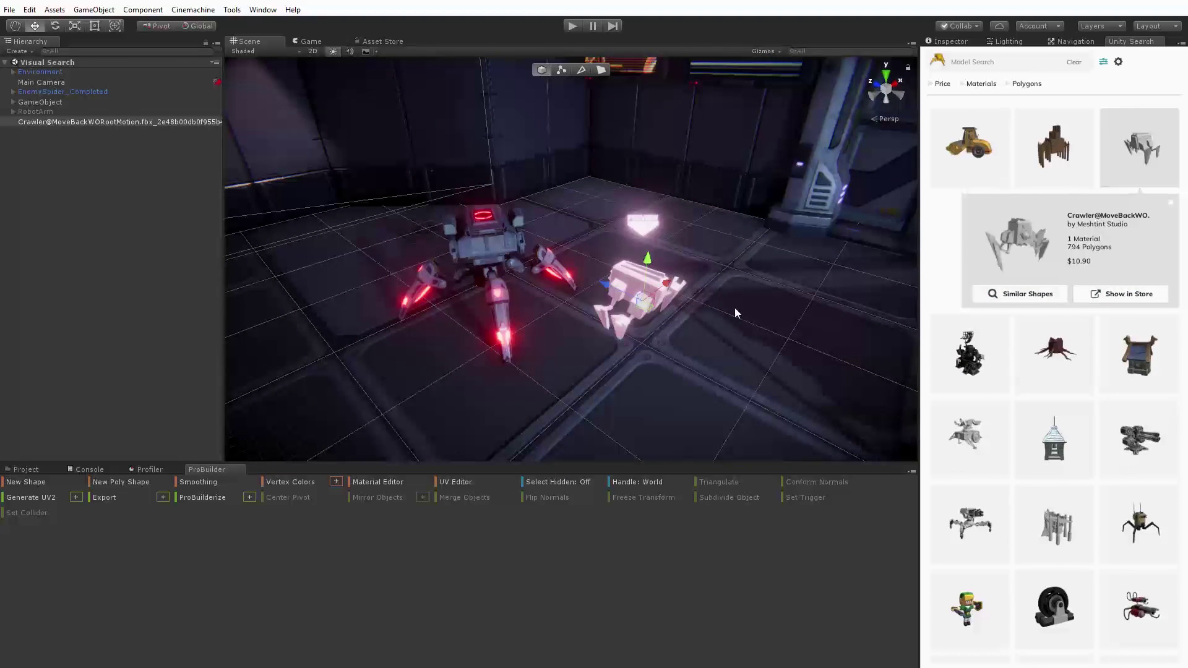
alt+drag(718, 276, 932, 261)
Frame the Crawler preview in the view, then delete it from the Hierarchy.
key(w)
scroll(774, 310, down, 5)
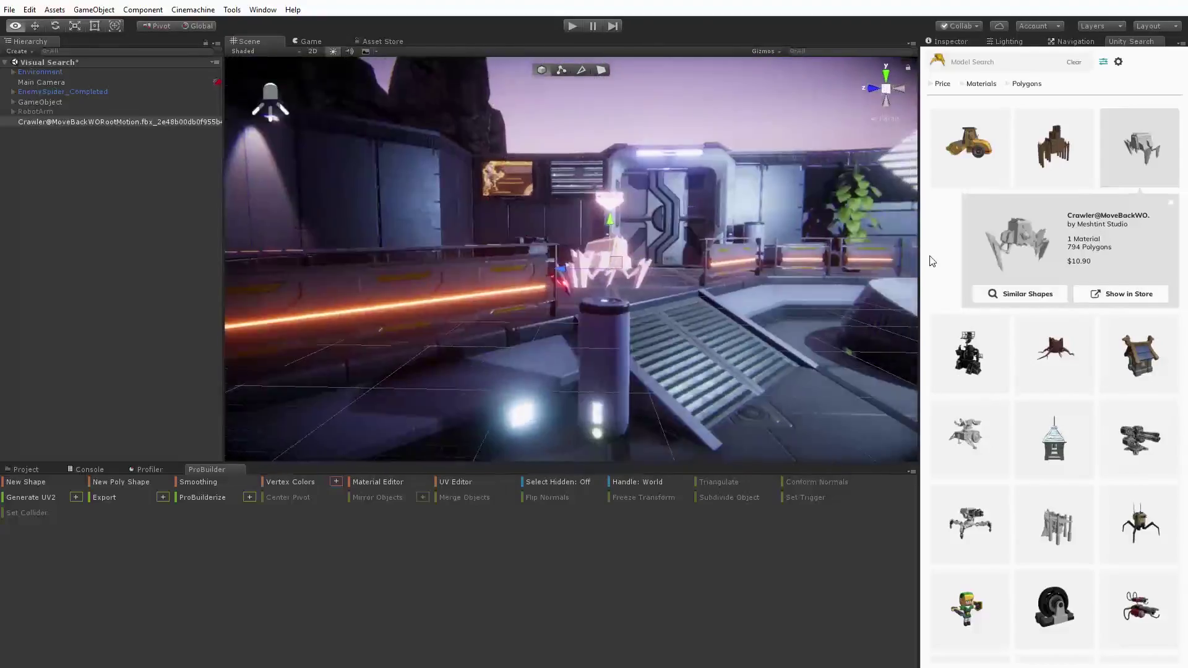
key(f)
right_click(103, 124)
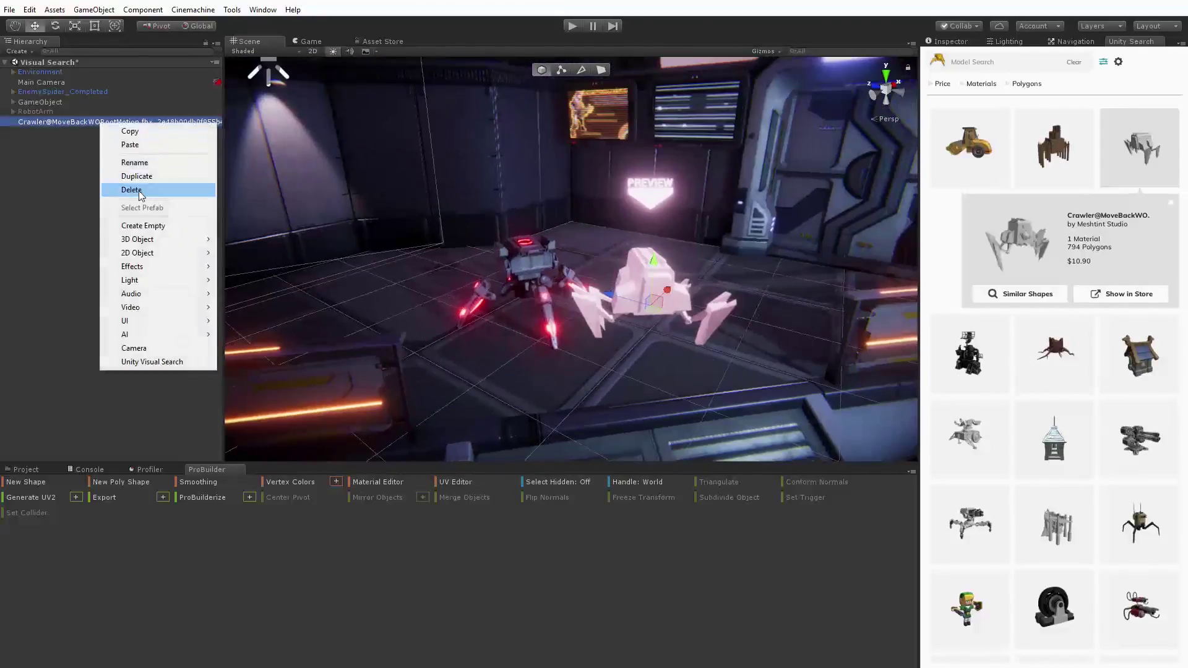
click(132, 190)
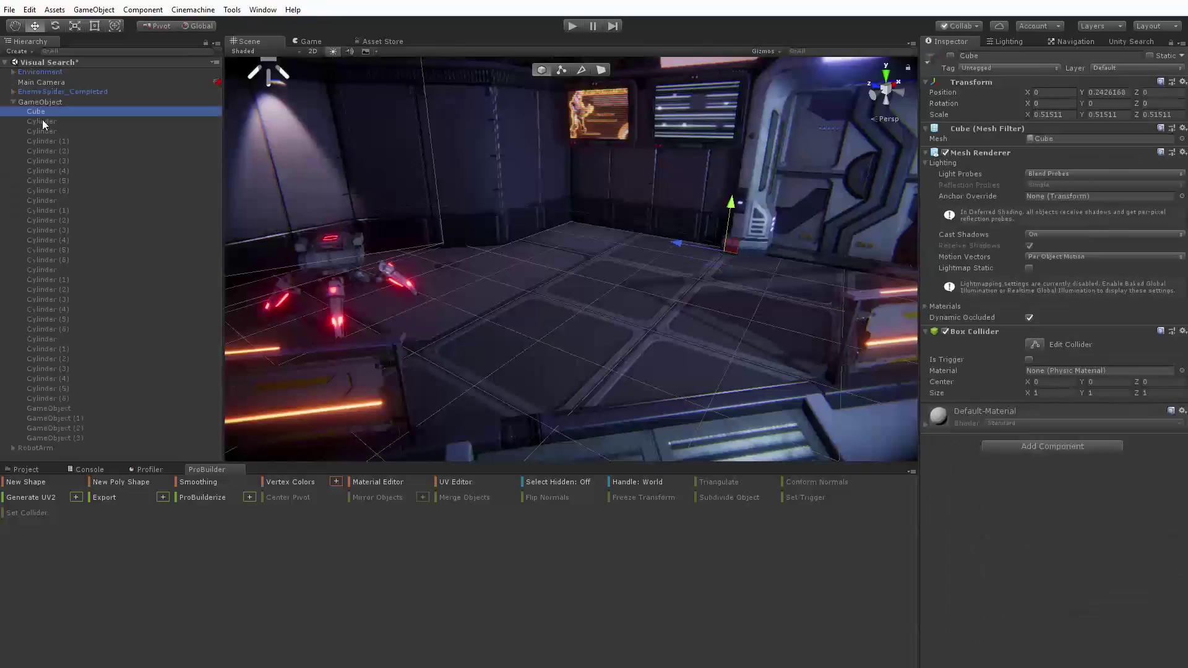
Select all the primitive spider parts, enable them and view the prototype.
shift+click(79, 437)
click(951, 56)
right_drag(544, 204, 507, 255)
key(w)
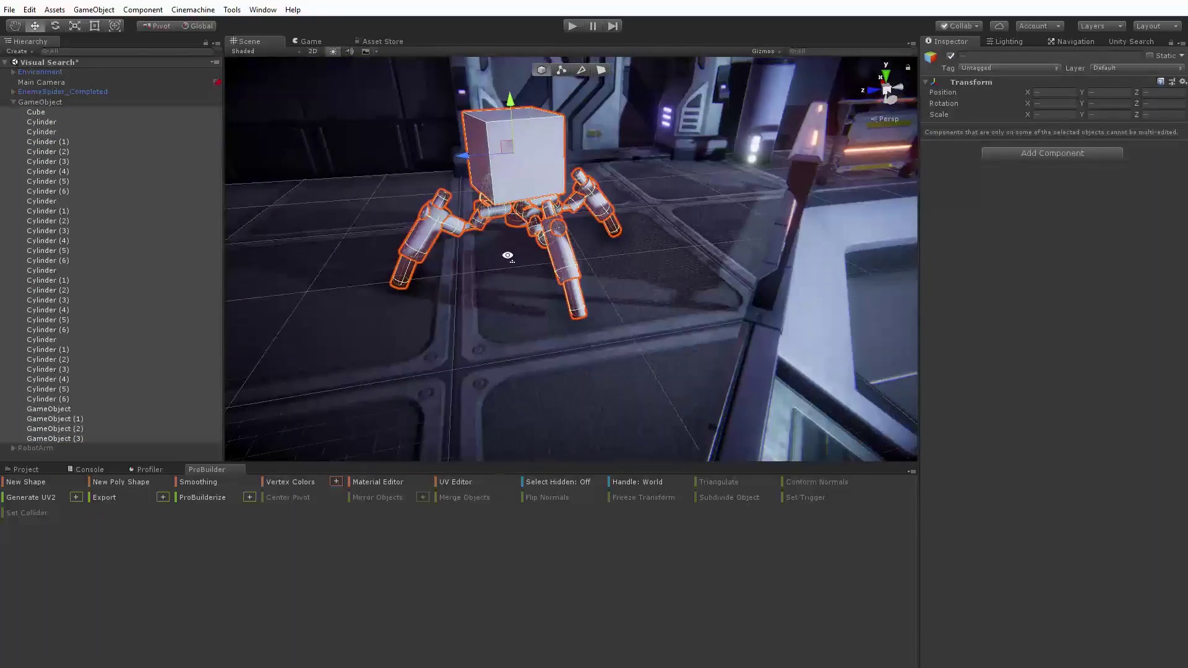
alt+drag(694, 287, 756, 301)
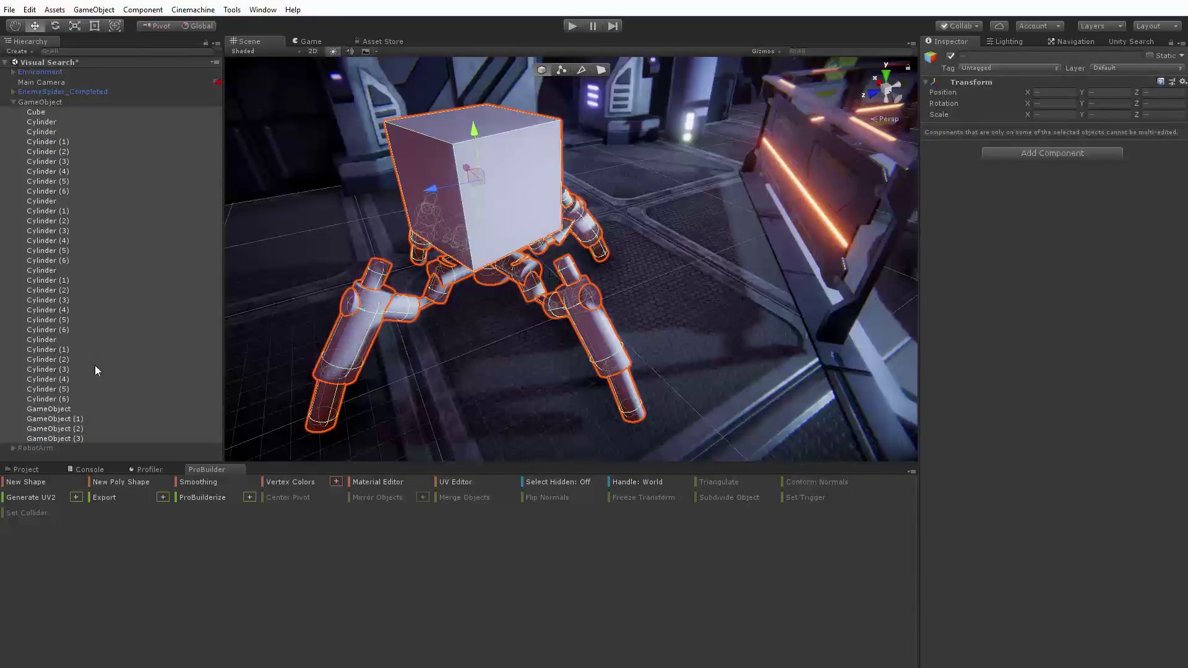
Visual-search models shaped like the primitive spider and drop the spider.prefab preview into the scene.
right_click(43, 222)
click(102, 457)
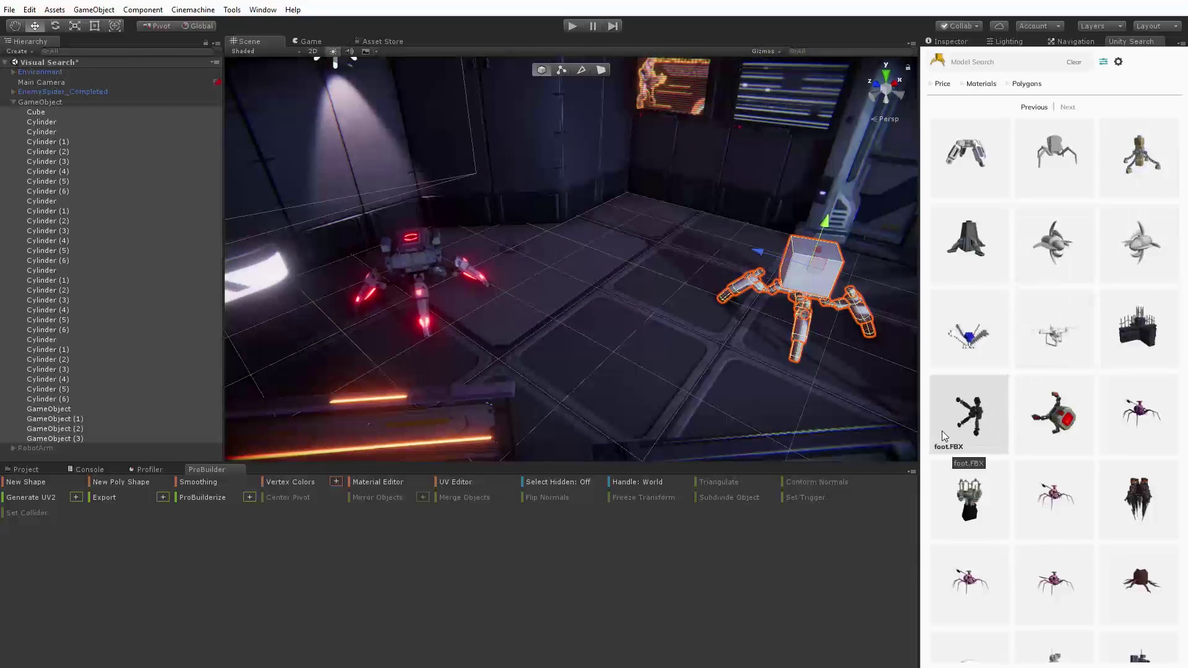
scroll(1002, 457, down, 5)
scroll(1033, 467, down, 5)
click(1062, 441)
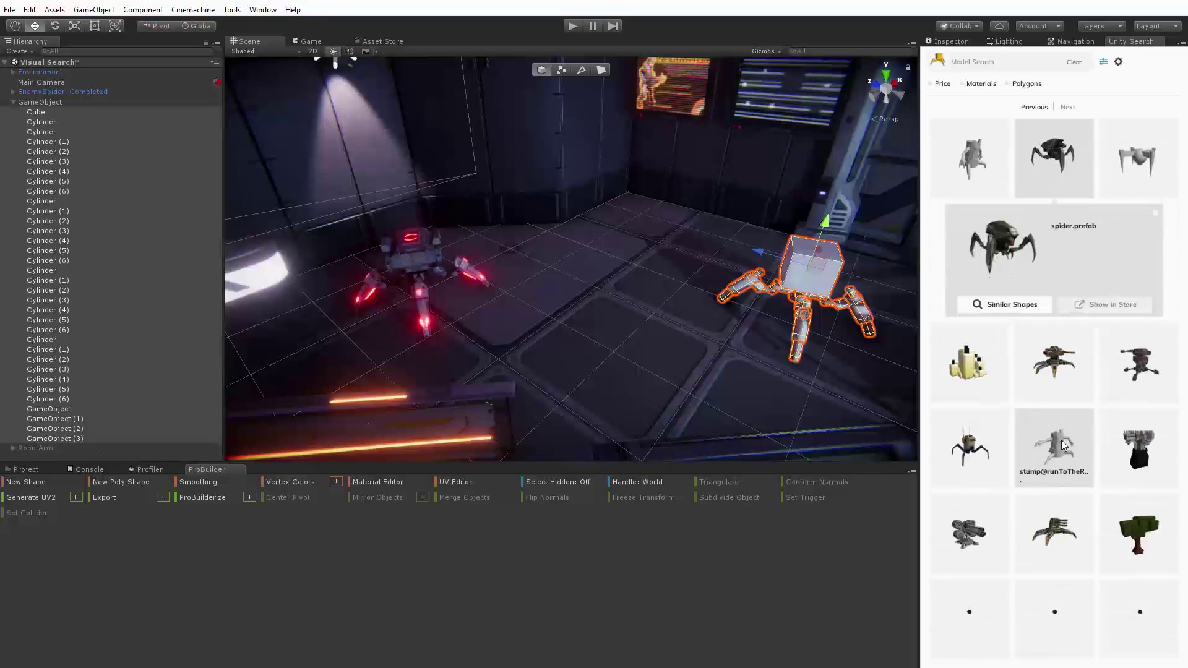
drag(1001, 249, 647, 310)
Select and frame the spider.prefab preview, orbiting around it.
key(e)
click(637, 291)
key(w)
key(f)
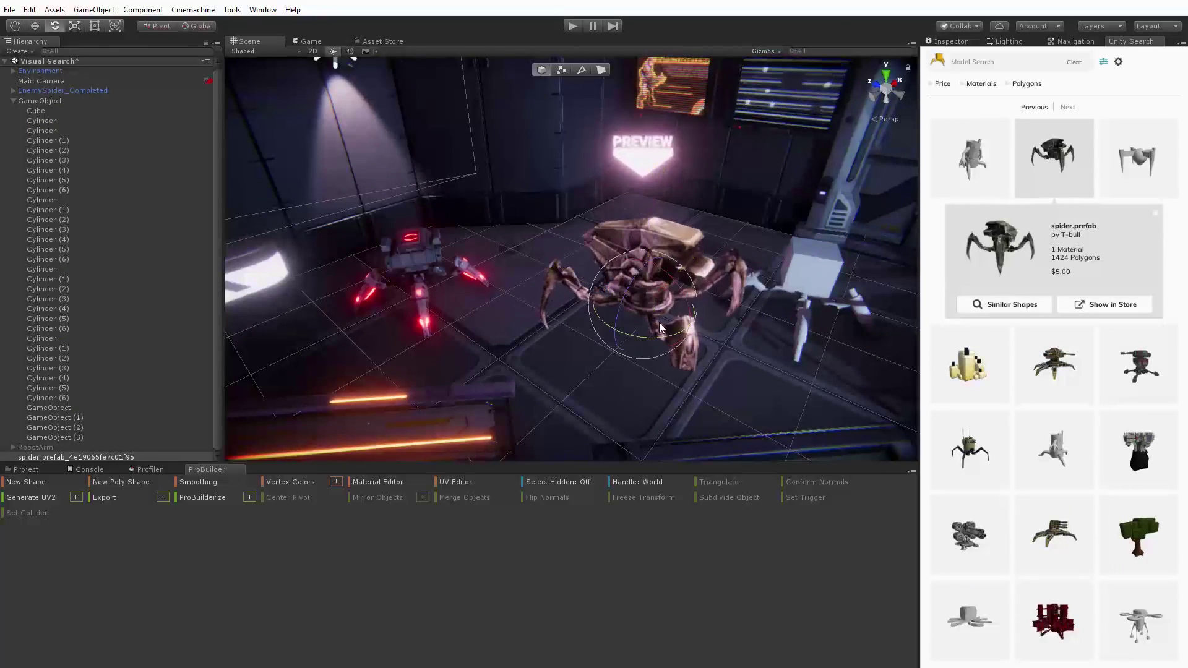
scroll(598, 342, down, 3)
alt+drag(597, 342, 752, 328)
Filter the search results to 1423–1778 polygons.
click(1102, 62)
click(1101, 62)
click(1027, 83)
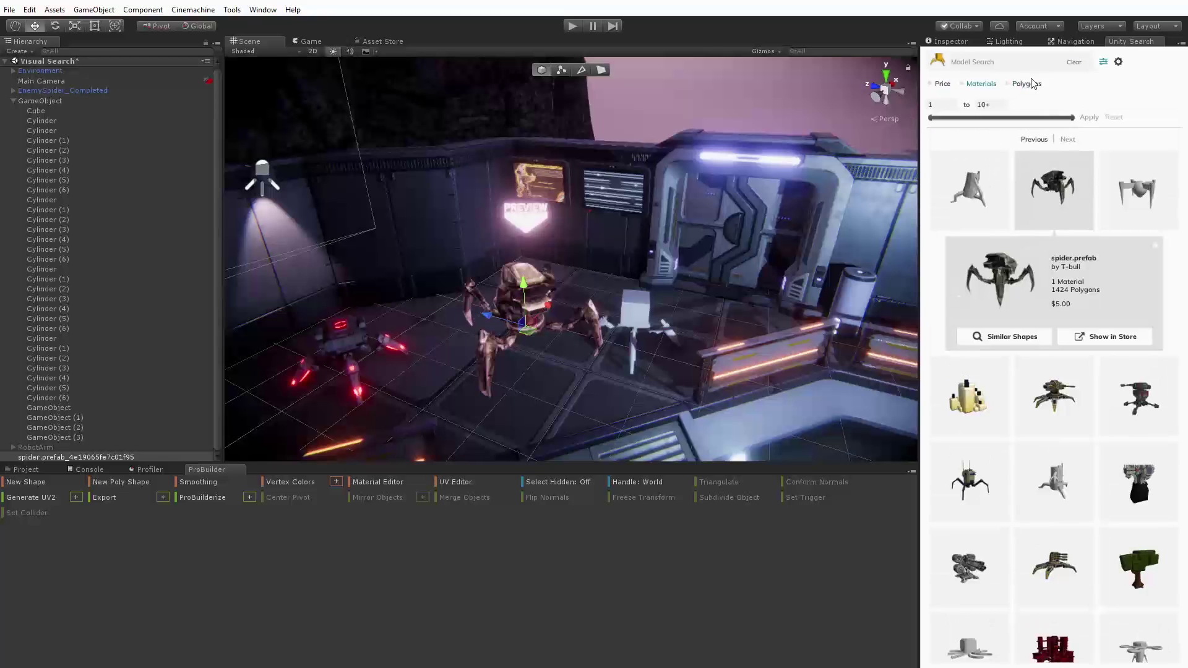
drag(930, 117, 951, 117)
drag(1073, 117, 956, 119)
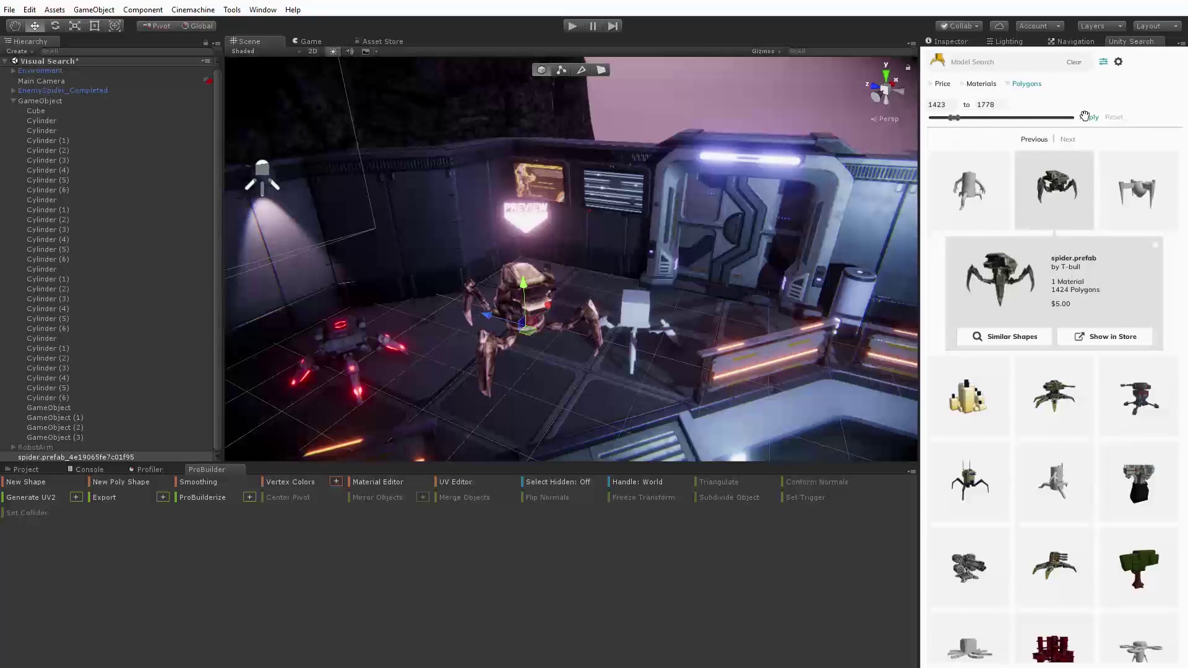
click(1087, 117)
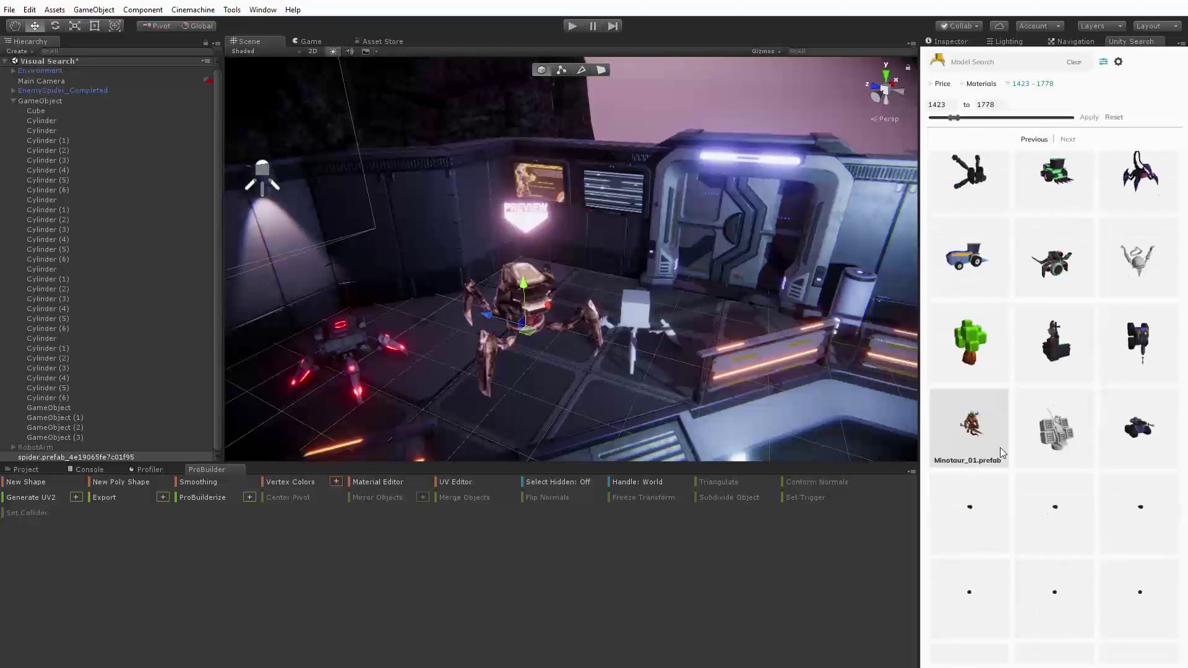
Hide both the spider.prefab preview and the primitive spider prototype.
click(13, 101)
click(44, 122)
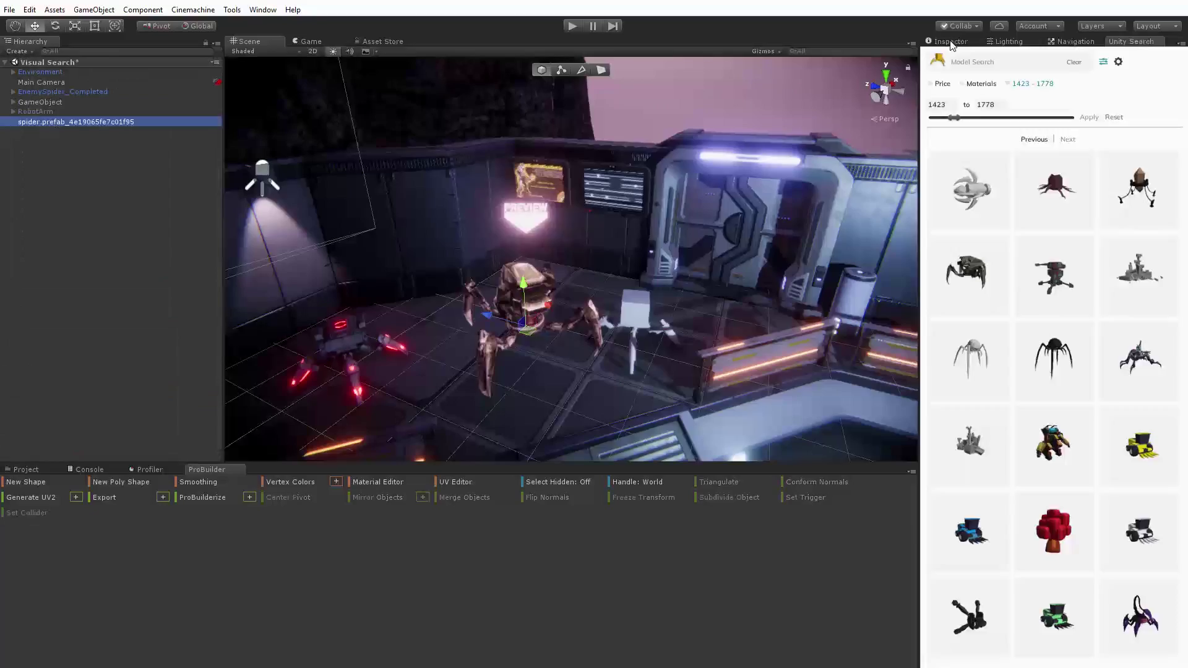
click(950, 42)
click(951, 56)
click(55, 102)
click(950, 56)
click(592, 324)
alt+drag(591, 324, 892, 272)
Make the RobotArm prototype visible and inspect its arm cylinders.
click(37, 112)
click(951, 56)
click(13, 112)
click(38, 142)
click(39, 162)
alt+drag(674, 247, 716, 265)
click(36, 112)
Visual-search models shaped like RobotArm and drop the ROBotic_arm.prefab preview into the scene.
right_click(31, 113)
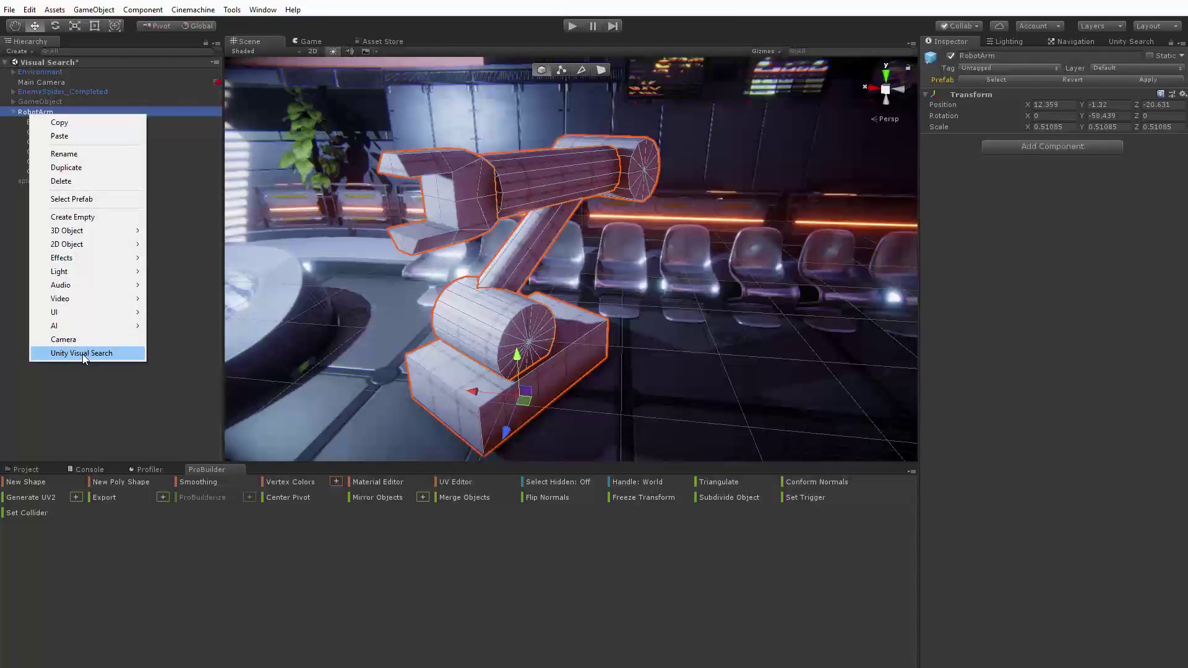
click(87, 354)
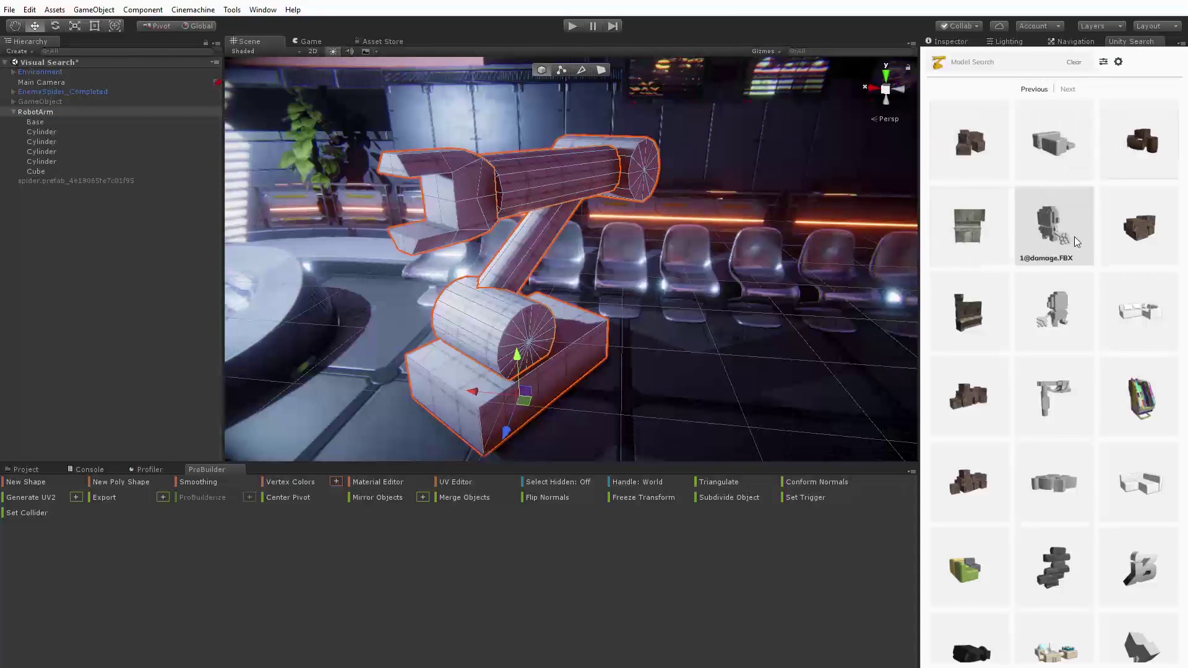
scroll(1075, 507, down, 10)
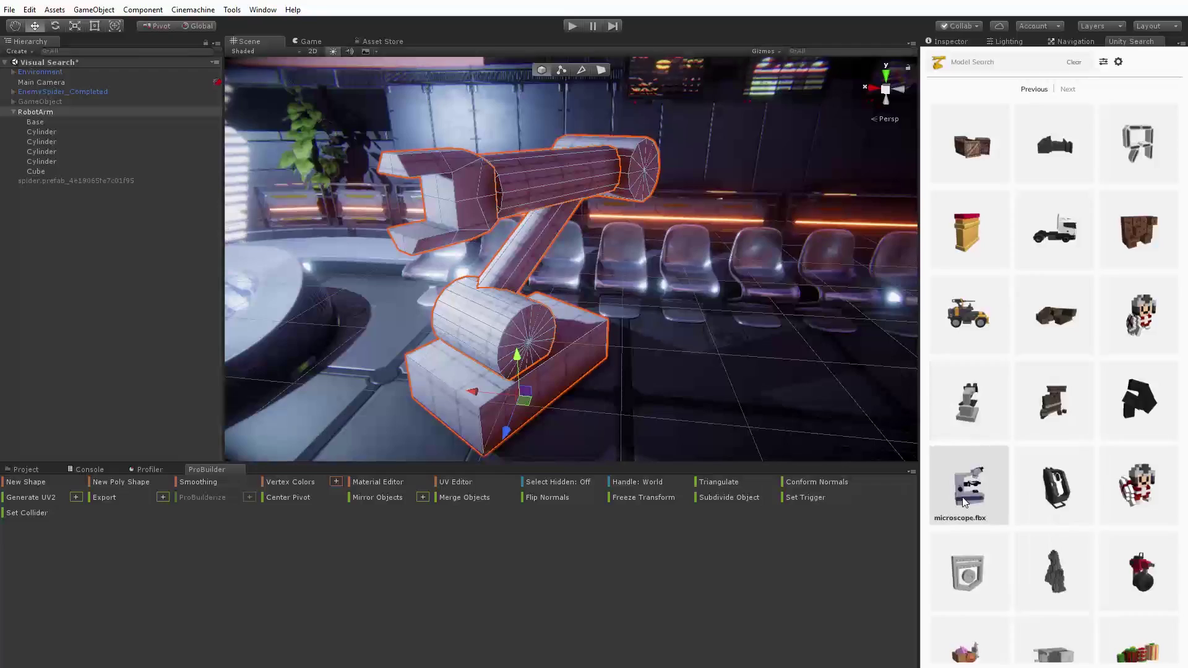
click(1139, 498)
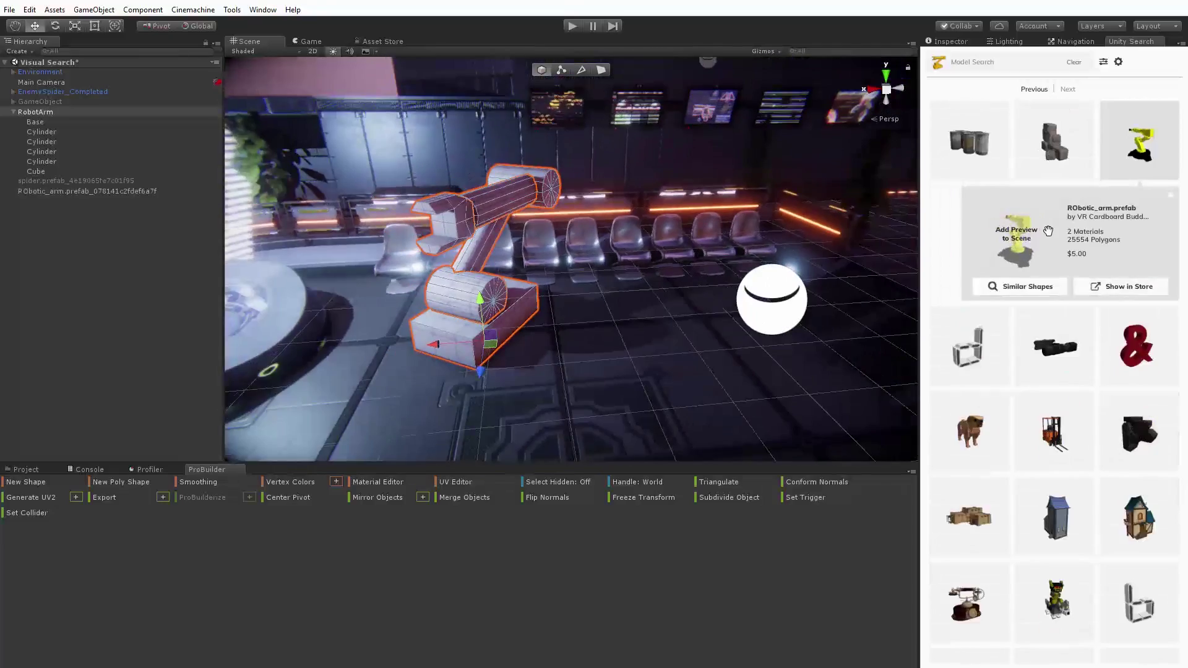
drag(1139, 140, 495, 316)
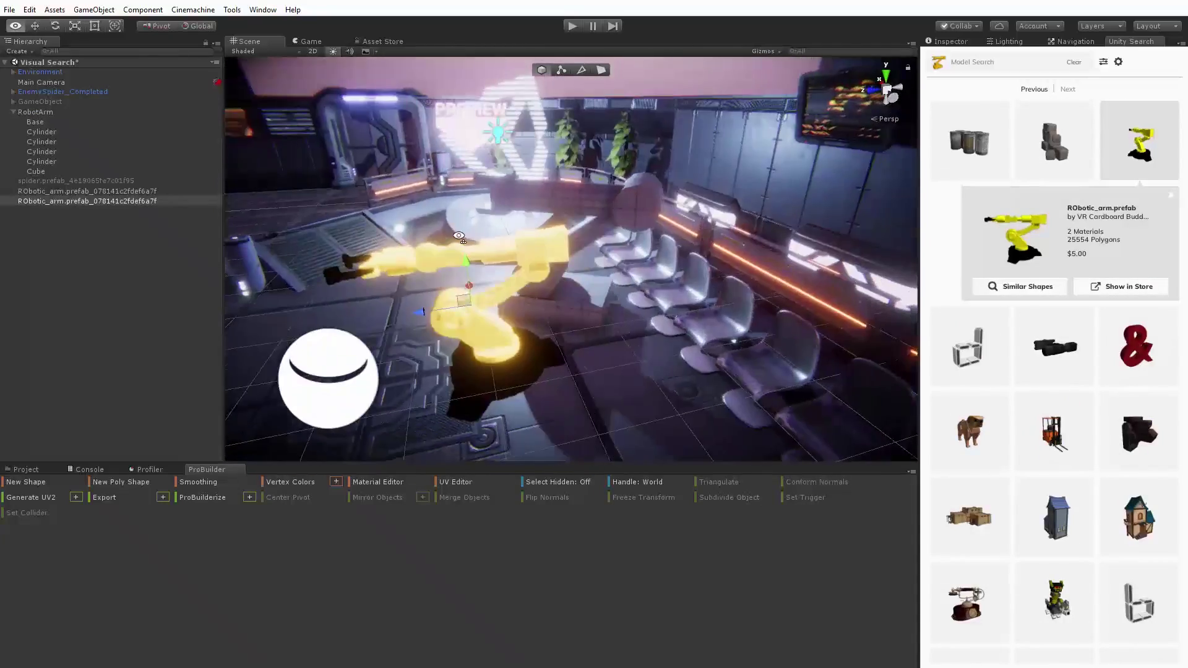
Scale the yellow robotic arm up and rotate it upright.
key(e)
mouse_move(594, 346)
mouse_down()
mouse_move(1001, 319)
mouse_move(604, 334)
mouse_up()
drag(557, 297, 650, 281)
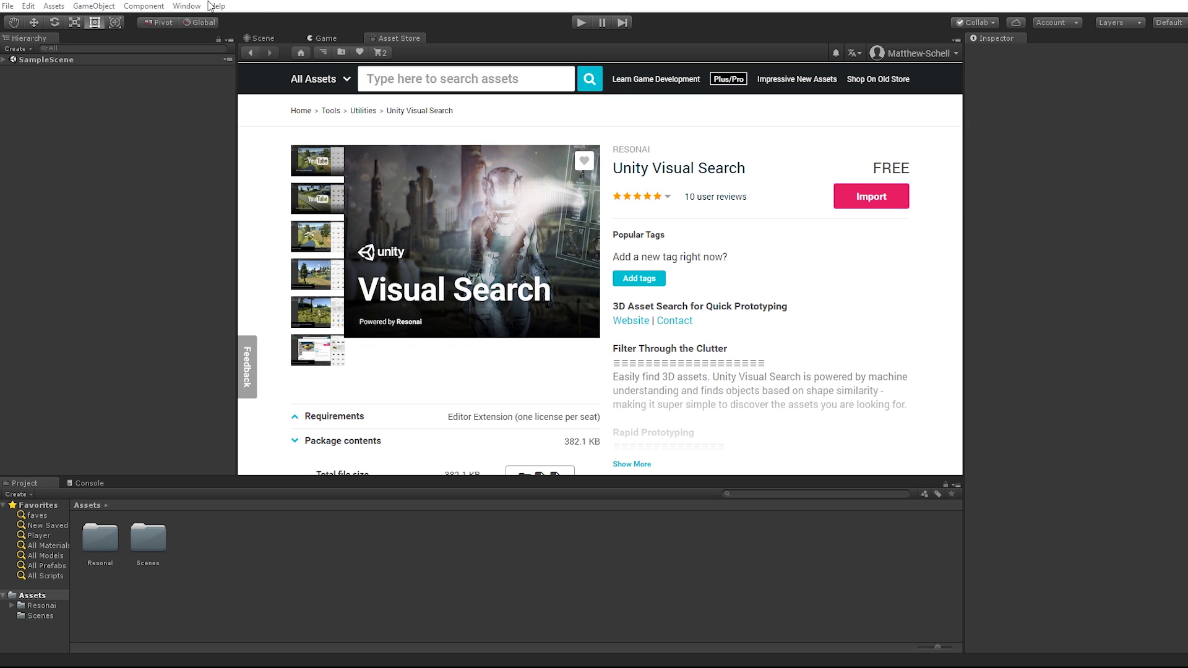
Open the Unity Visual Search panel from the Window menu.
click(187, 6)
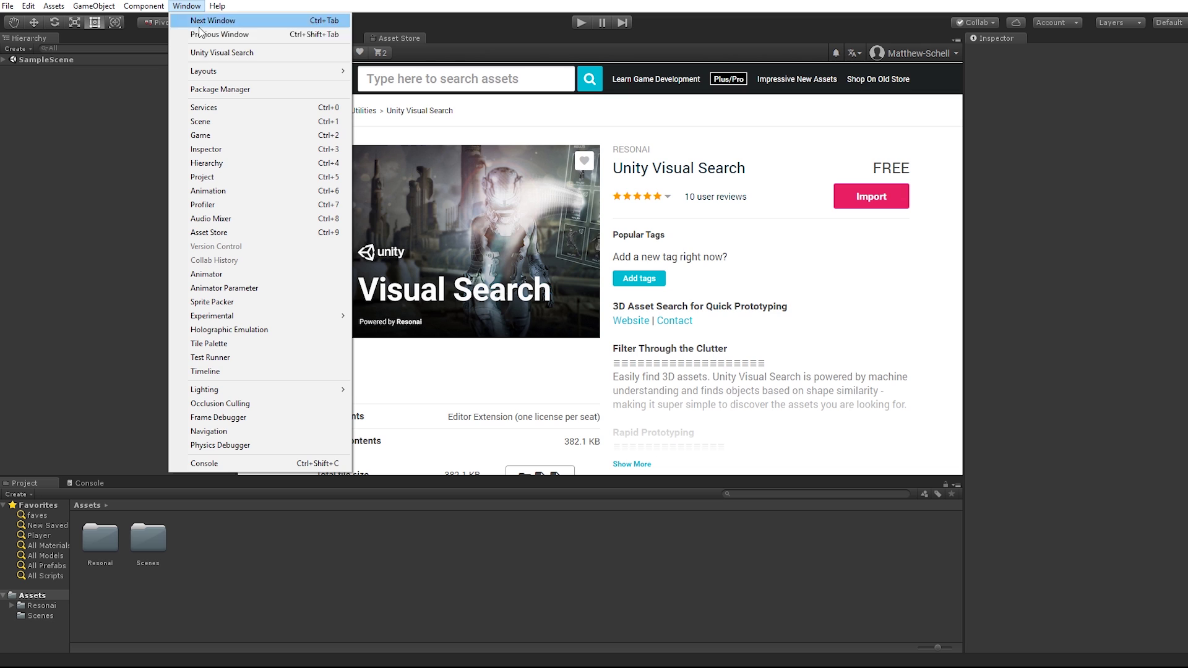
click(319, 52)
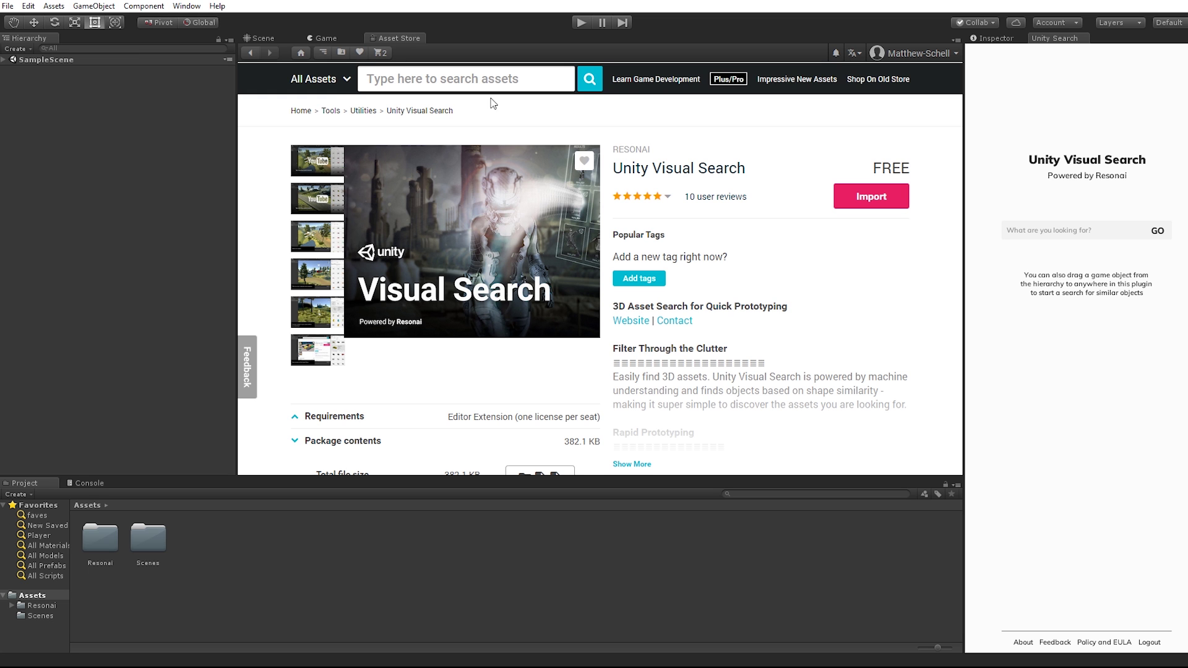
Search for 'rob' and view robot destroyer.fbx details: 7521 polygons, $26.80.
click(1033, 229)
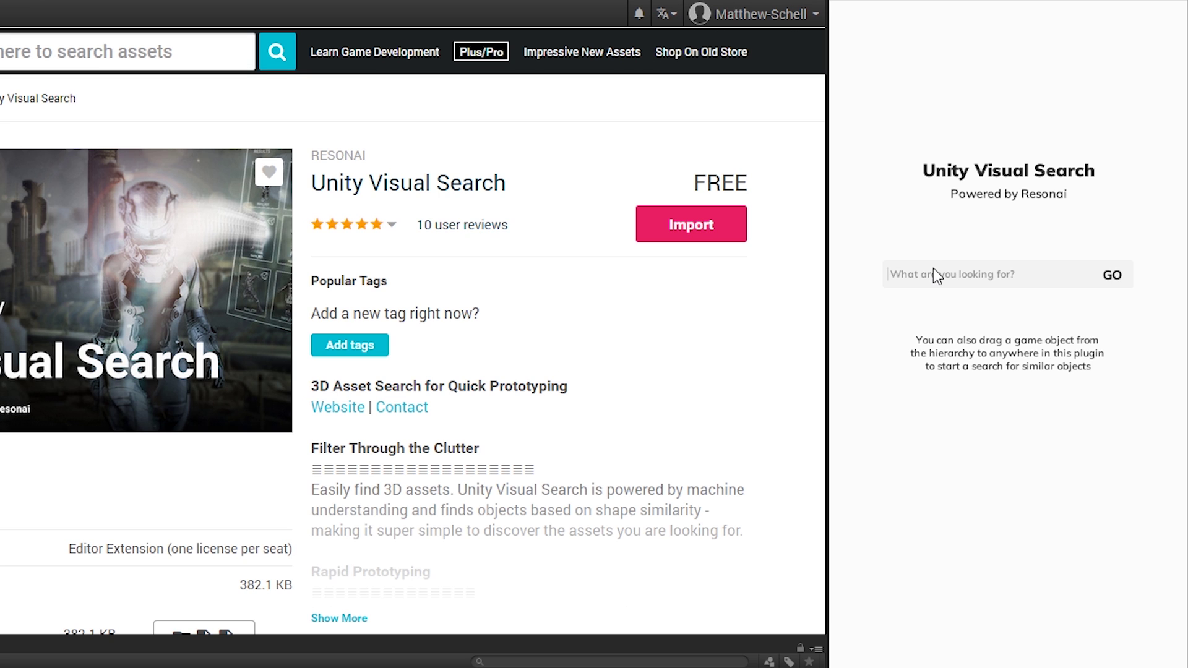
text(robot)
key(Return)
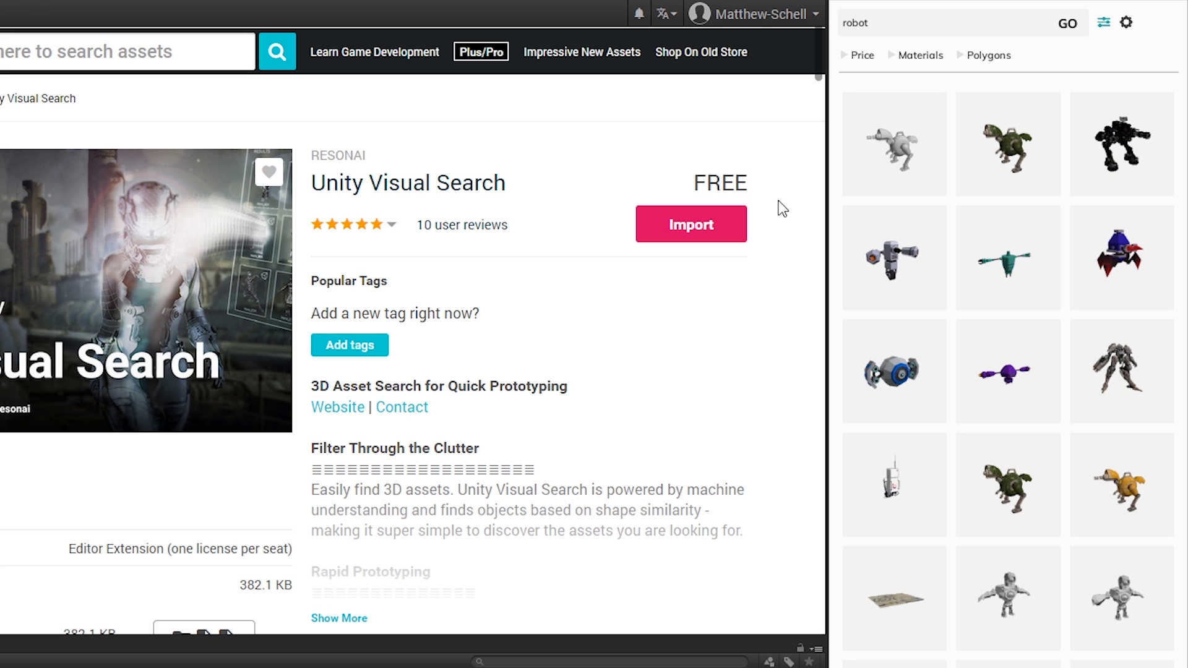
click(1152, 139)
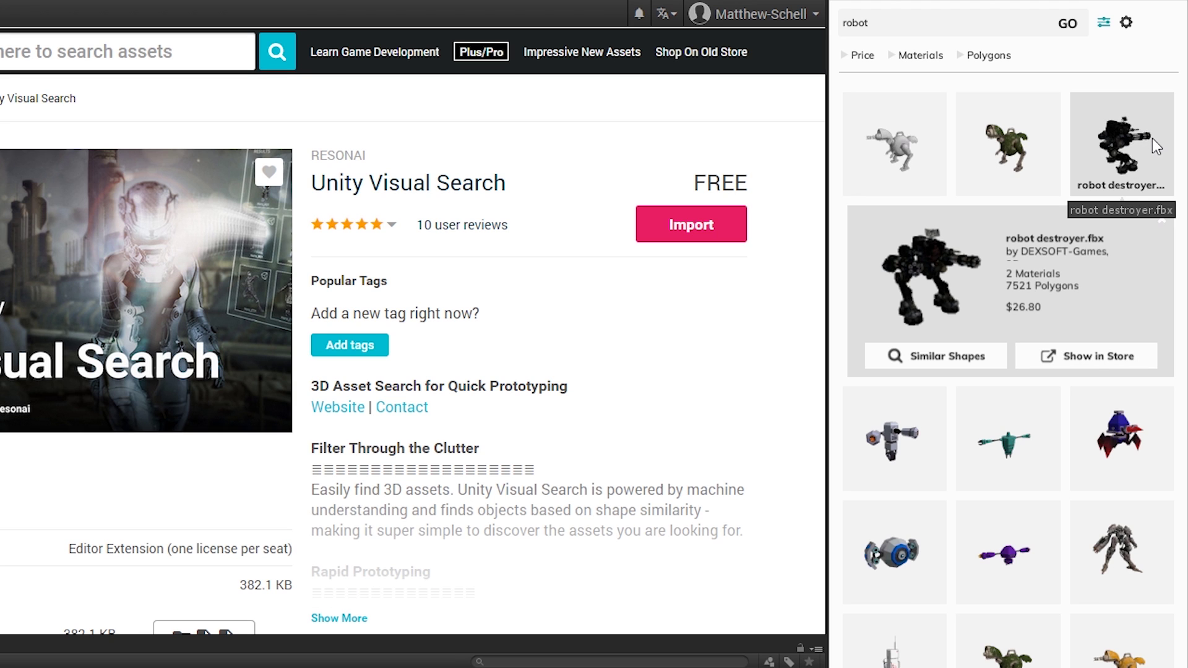
Browse mechs shaped like the robot destroyer and open RTS_Mech's store page.
click(964, 362)
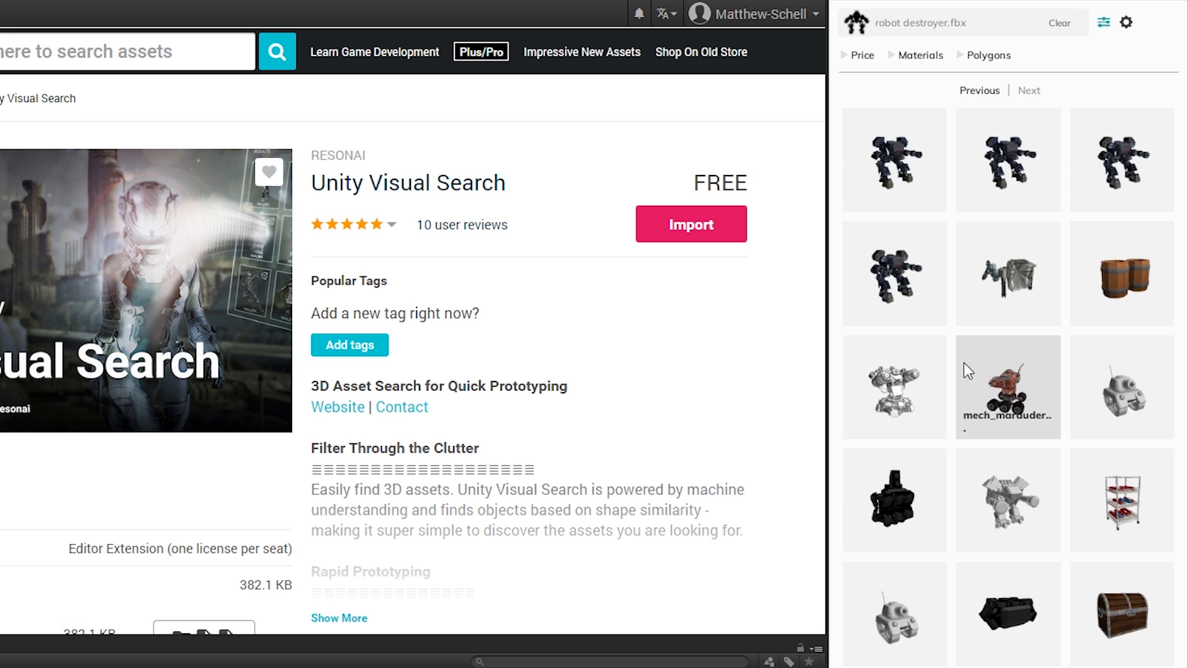
scroll(968, 372, down, 3)
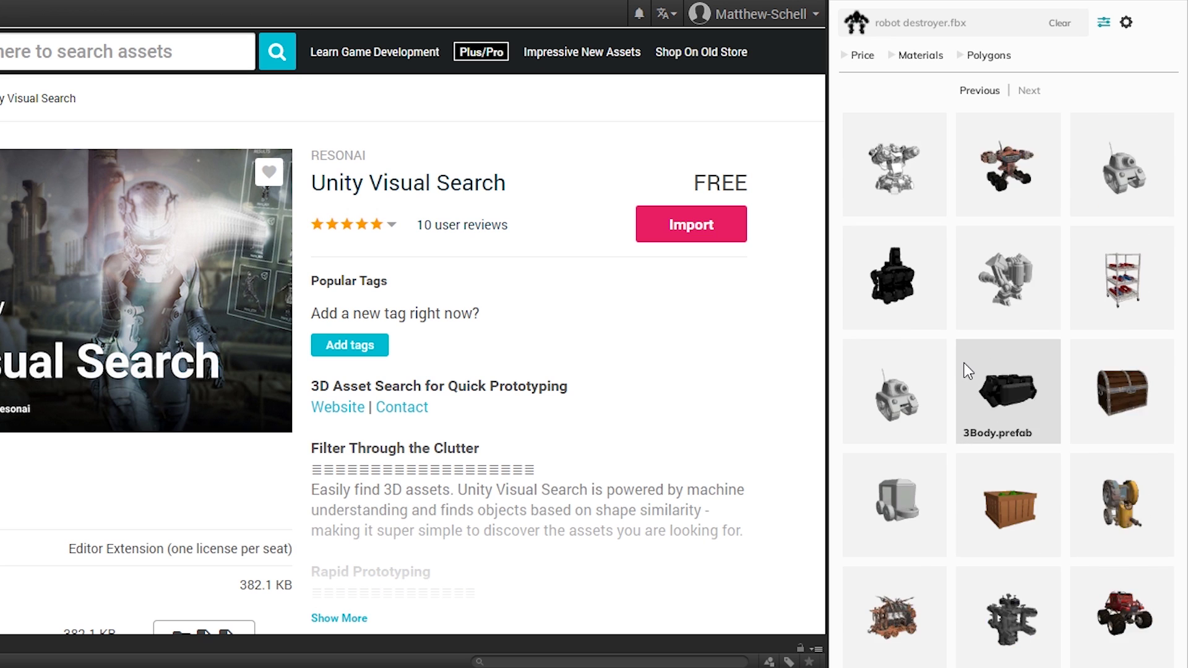
scroll(969, 372, down, 1)
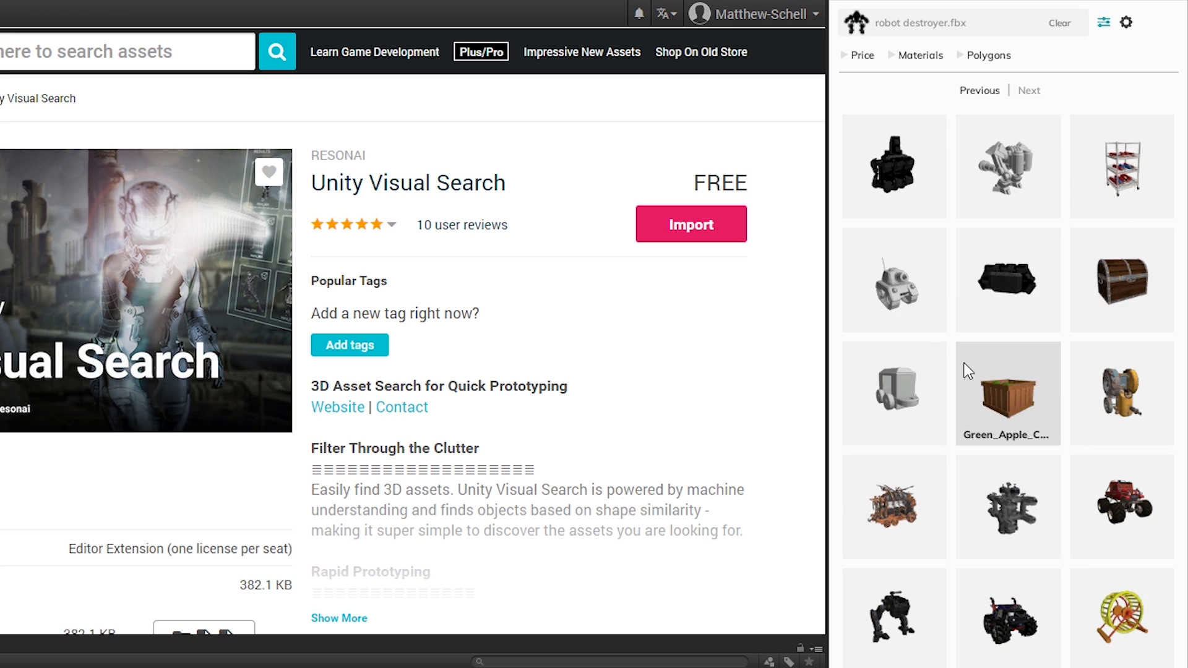
scroll(968, 371, down, 1)
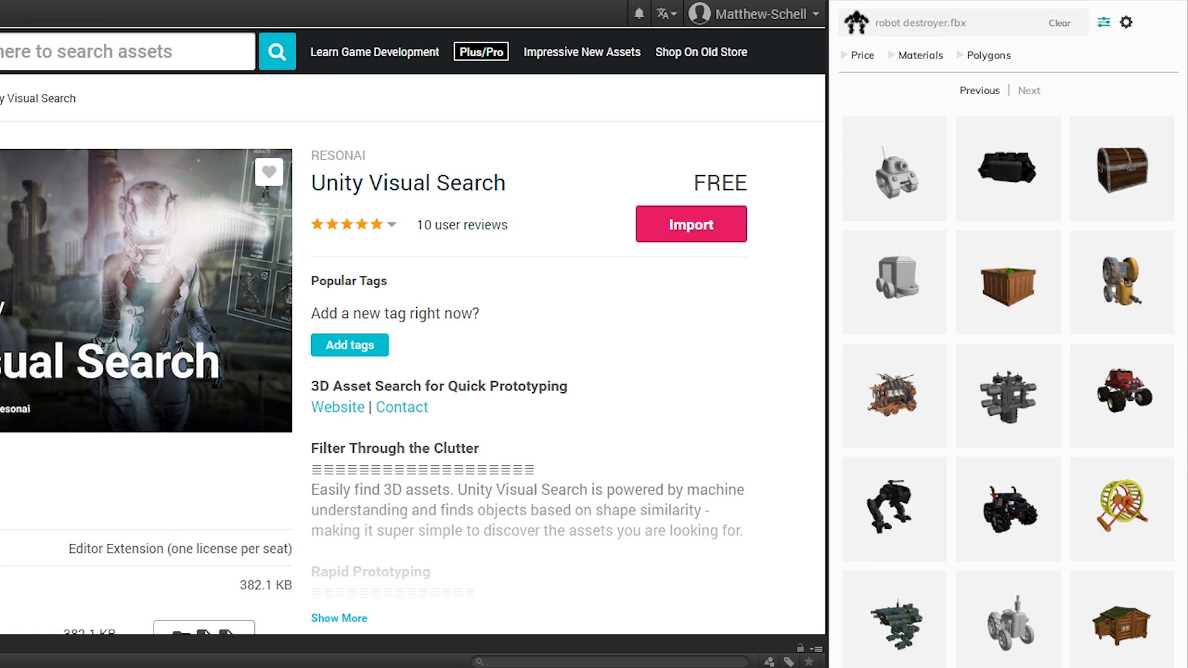
click(922, 626)
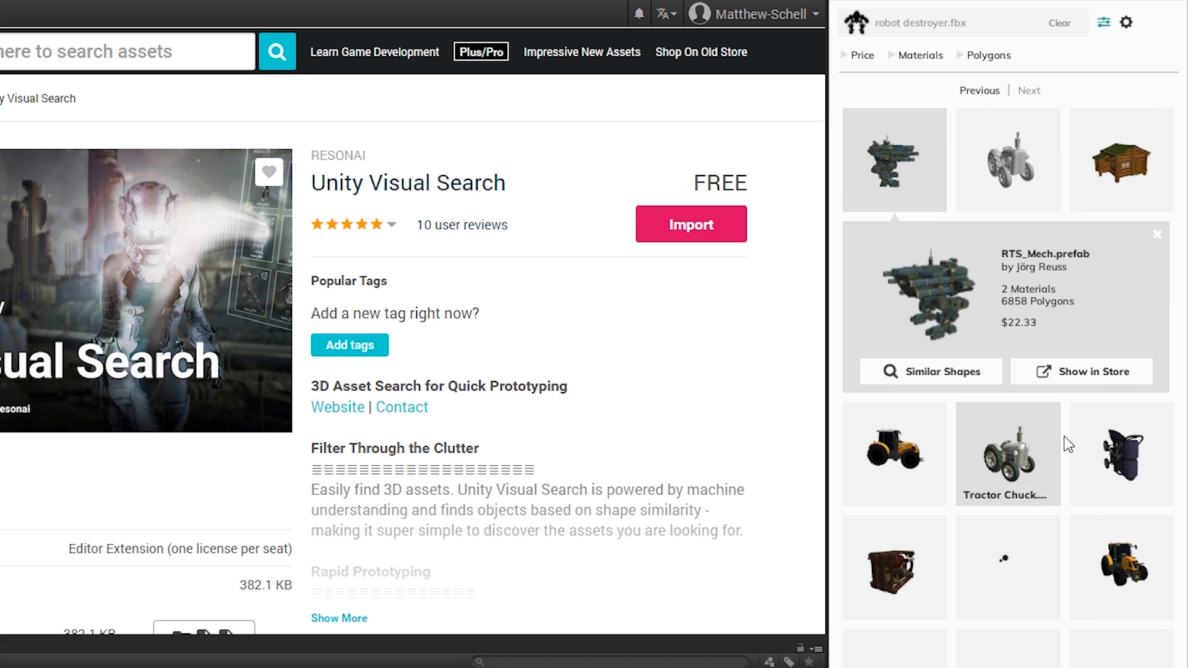
click(1127, 371)
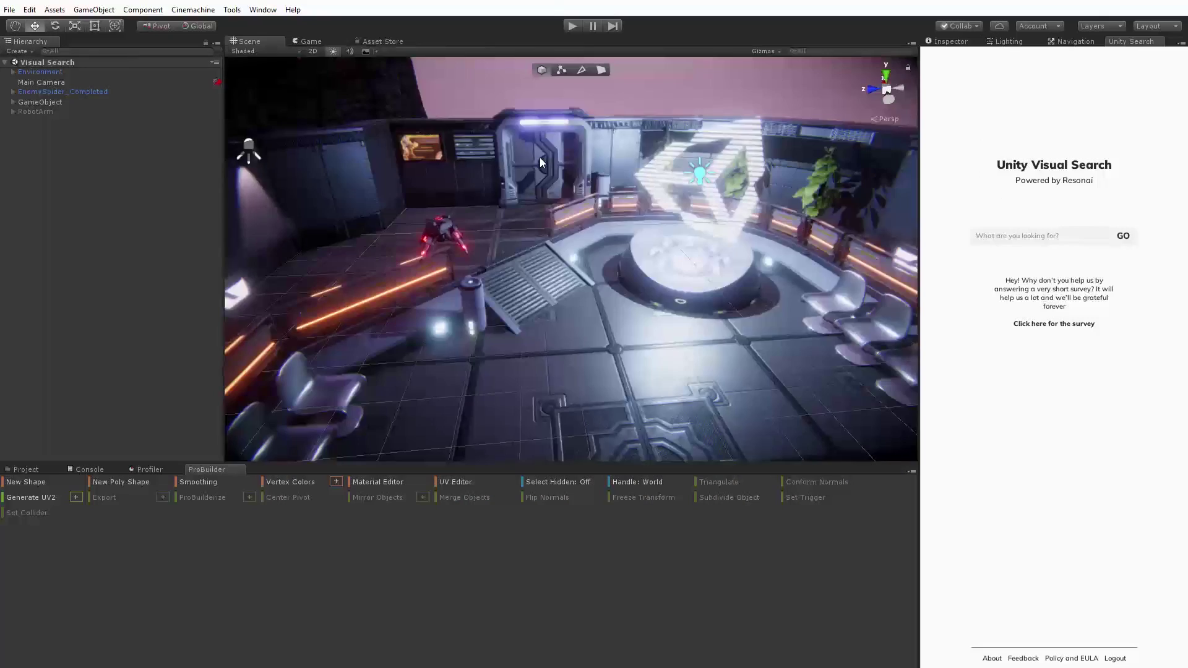
Fly the scene camera over to the red-lit spider robot.
alt+drag(539, 157, 440, 127)
key(w)
right_drag(440, 127, 327, 158)
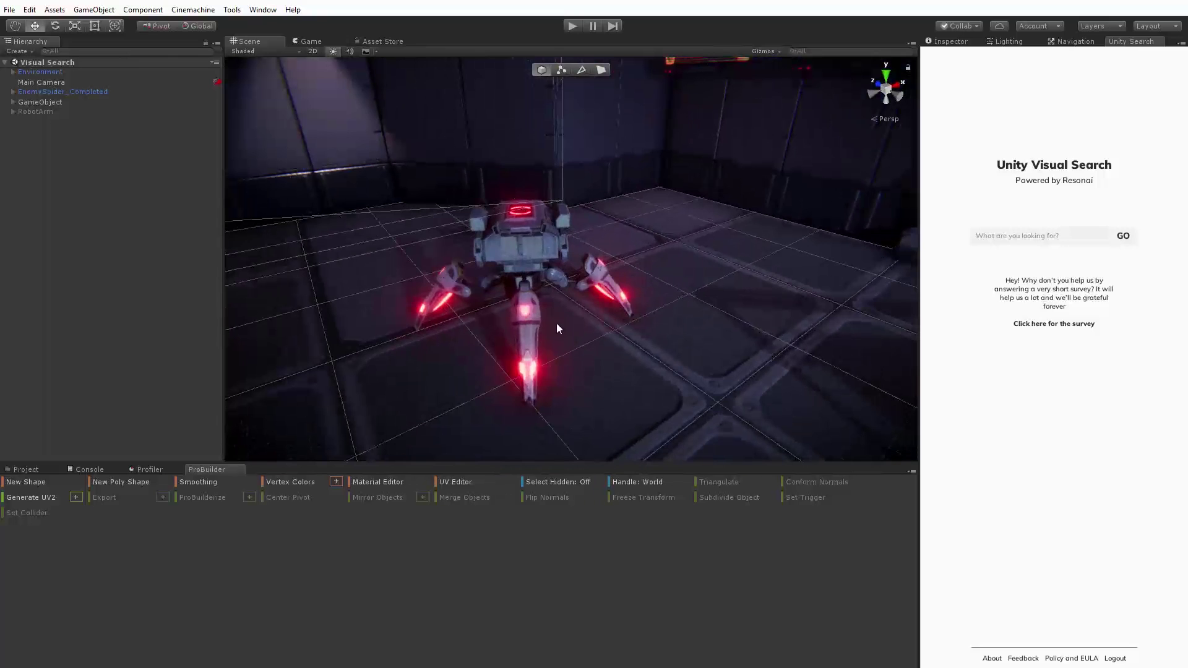
Orbit the camera to see the spider robot from a higher, angled viewpoint.
alt+drag(692, 290, 592, 239)
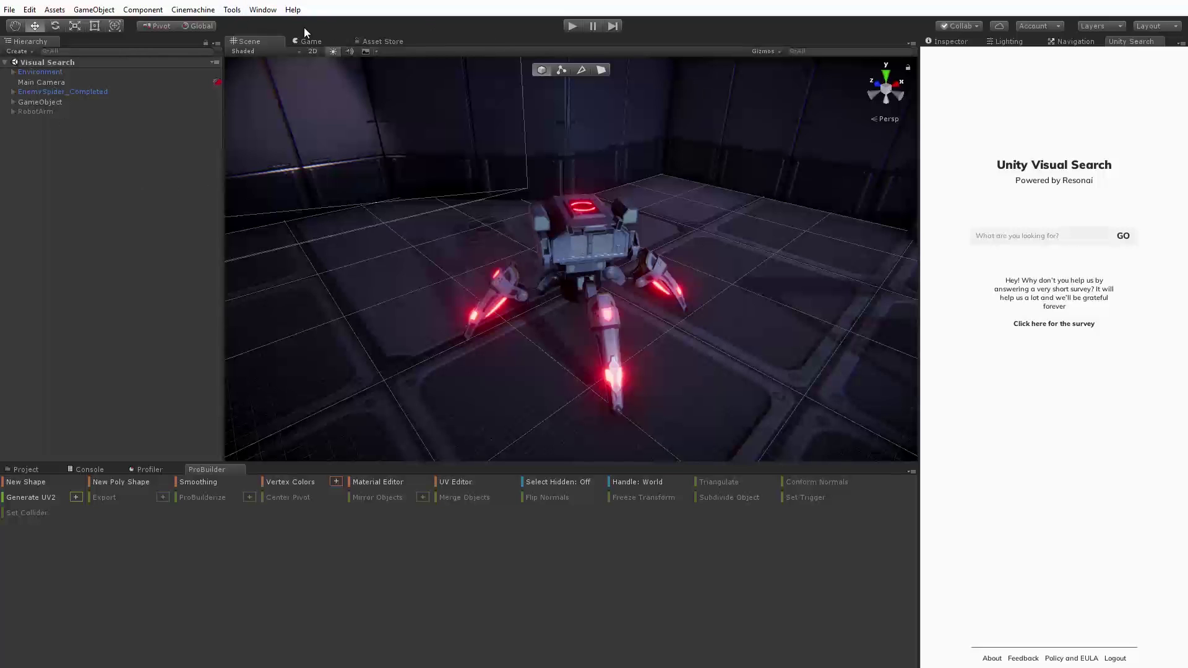
Run Unity Visual Search on EnemySpider_Completed from its Hierarchy context menu.
click(37, 92)
right_click(37, 92)
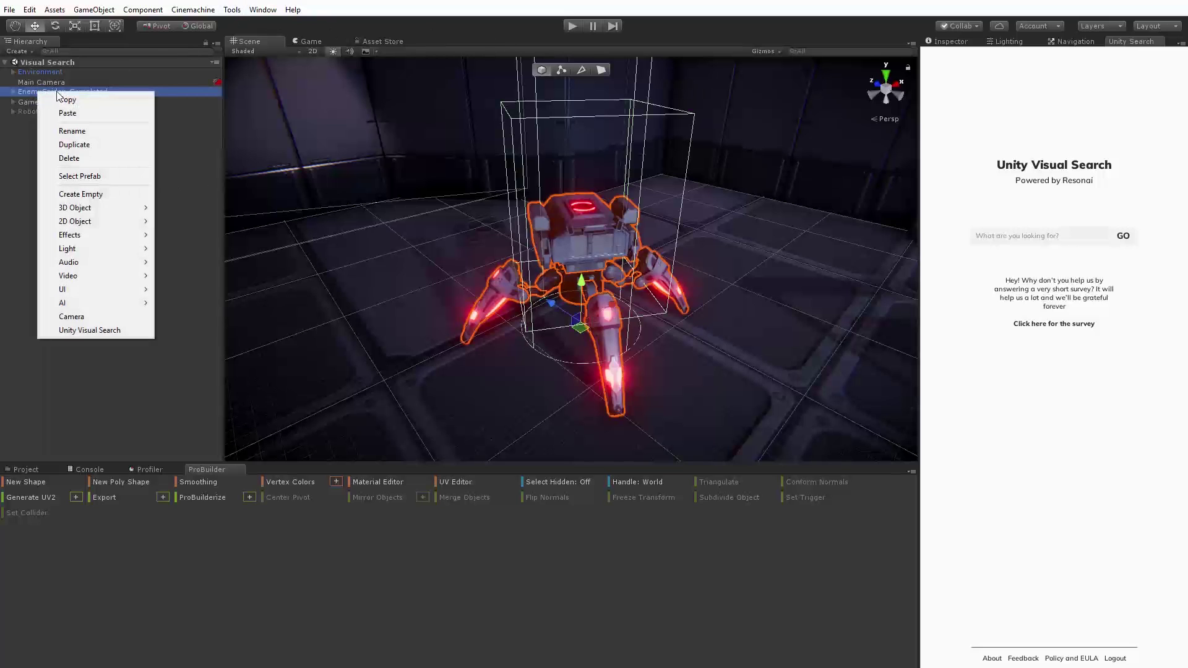
click(91, 329)
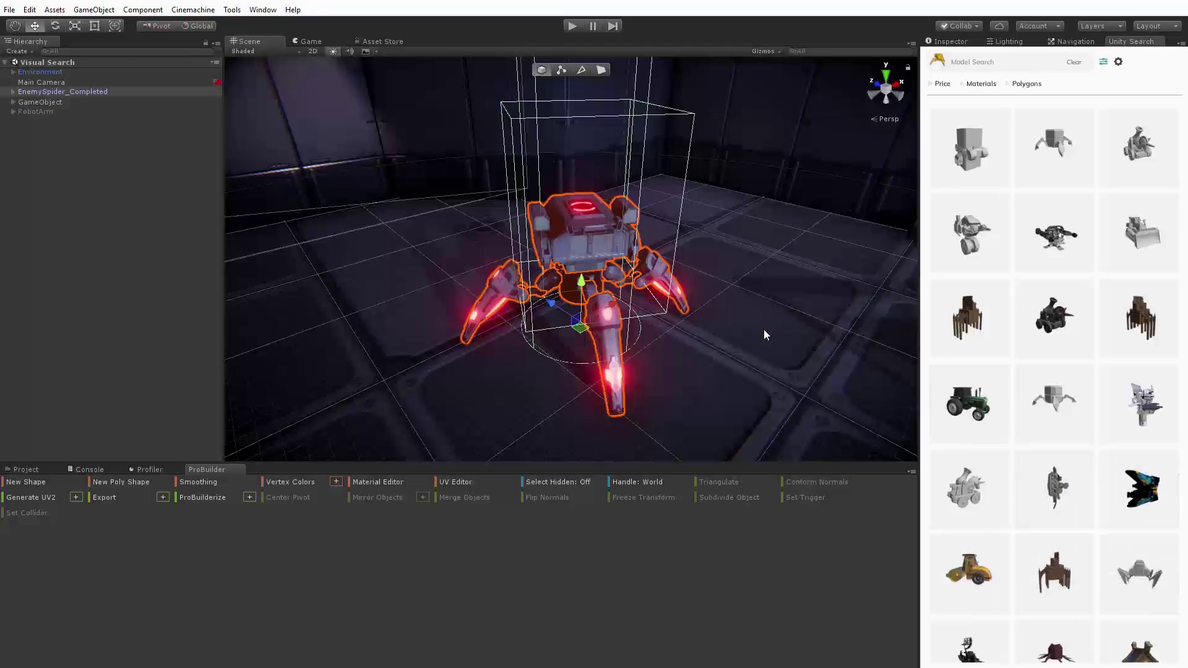
Place the Crawler@MoveBackWO preview (794 polygons, $10.90) beside the spider robot.
click(1140, 579)
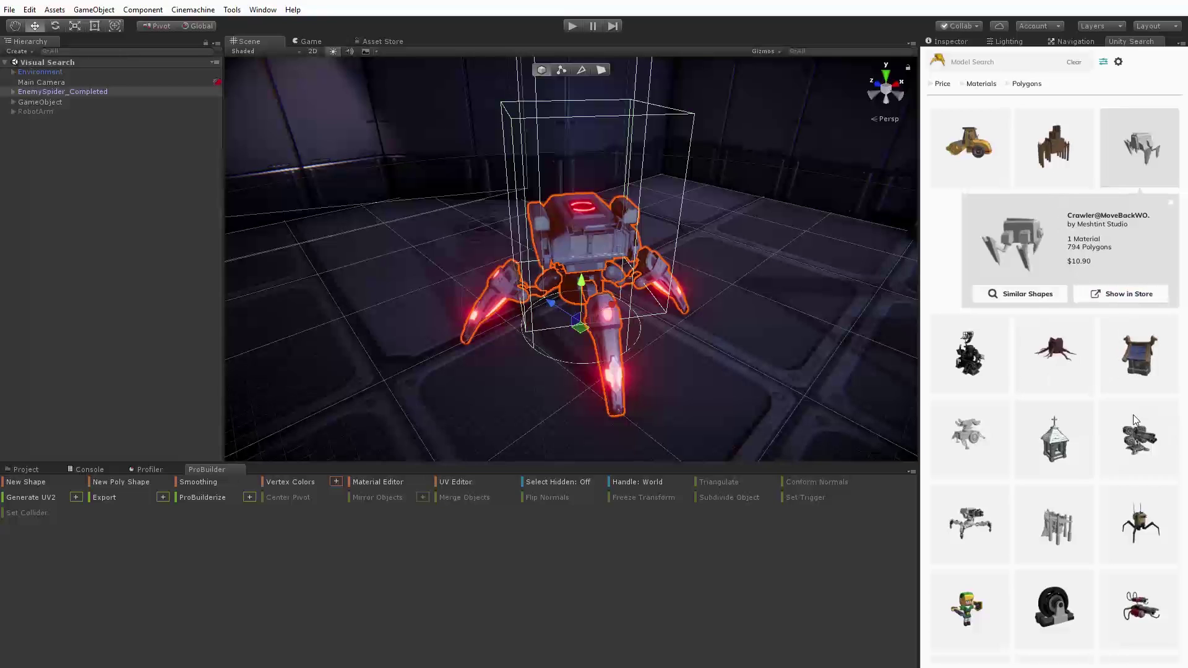
right_drag(790, 322, 815, 330)
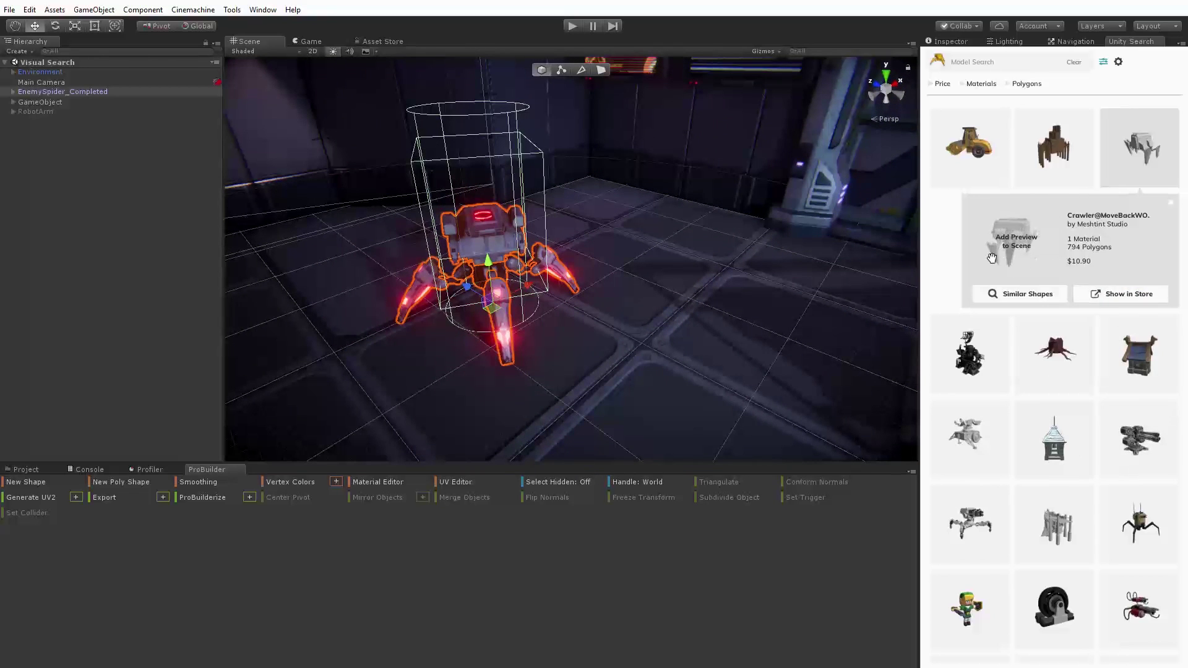
mouse_move(1017, 233)
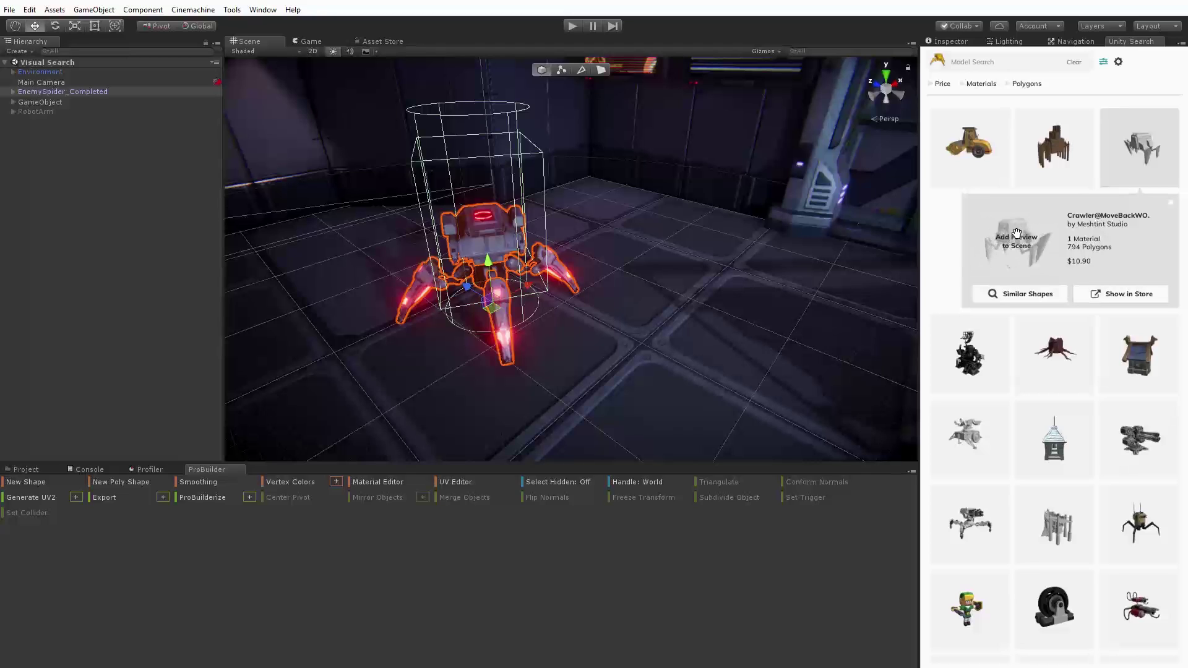
drag(1017, 234, 642, 353)
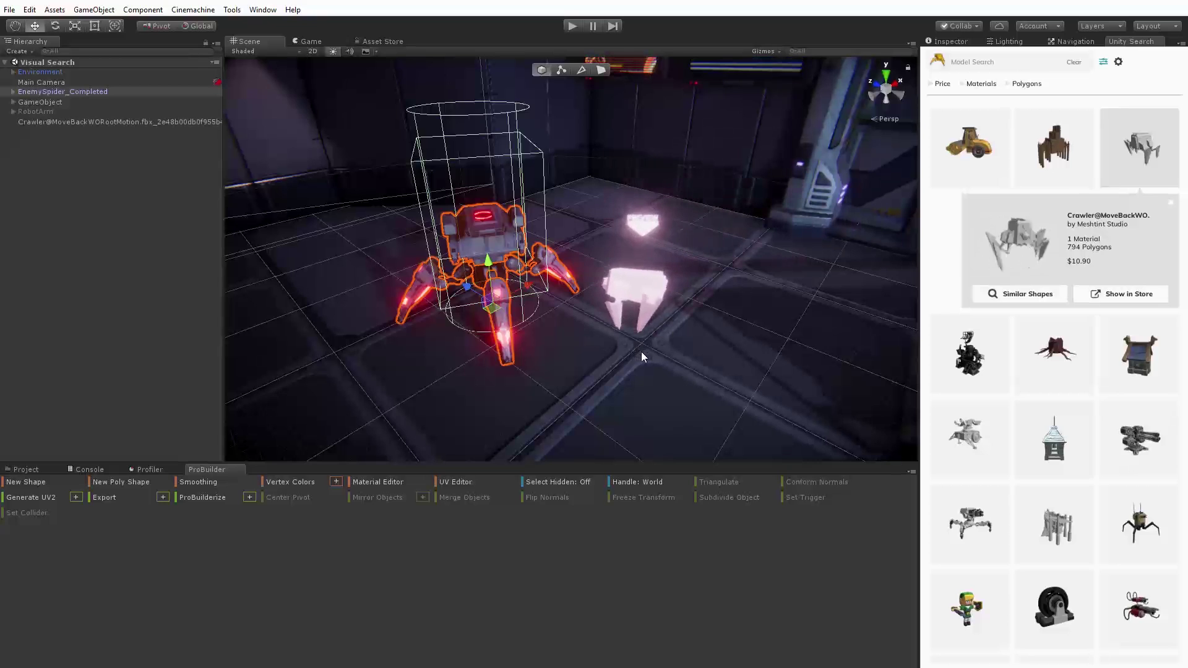
Enlarge the Crawler preview with the Scale tool and view it from a wider angle.
click(649, 286)
key(e)
key(r)
drag(644, 302, 685, 286)
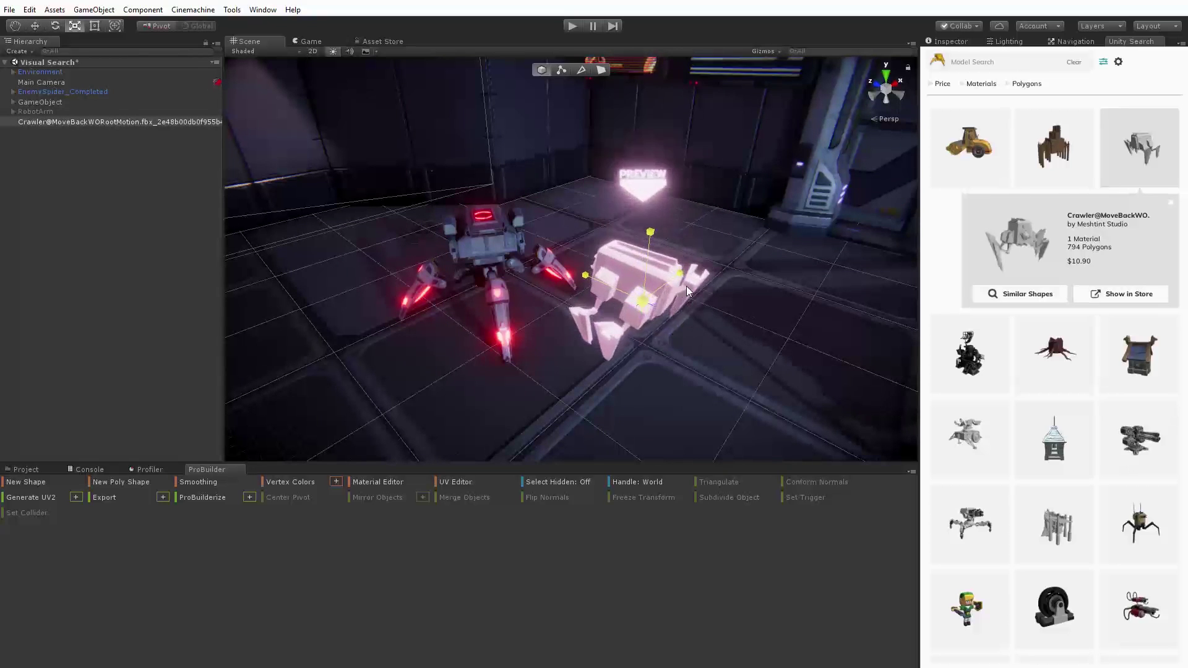
key(w)
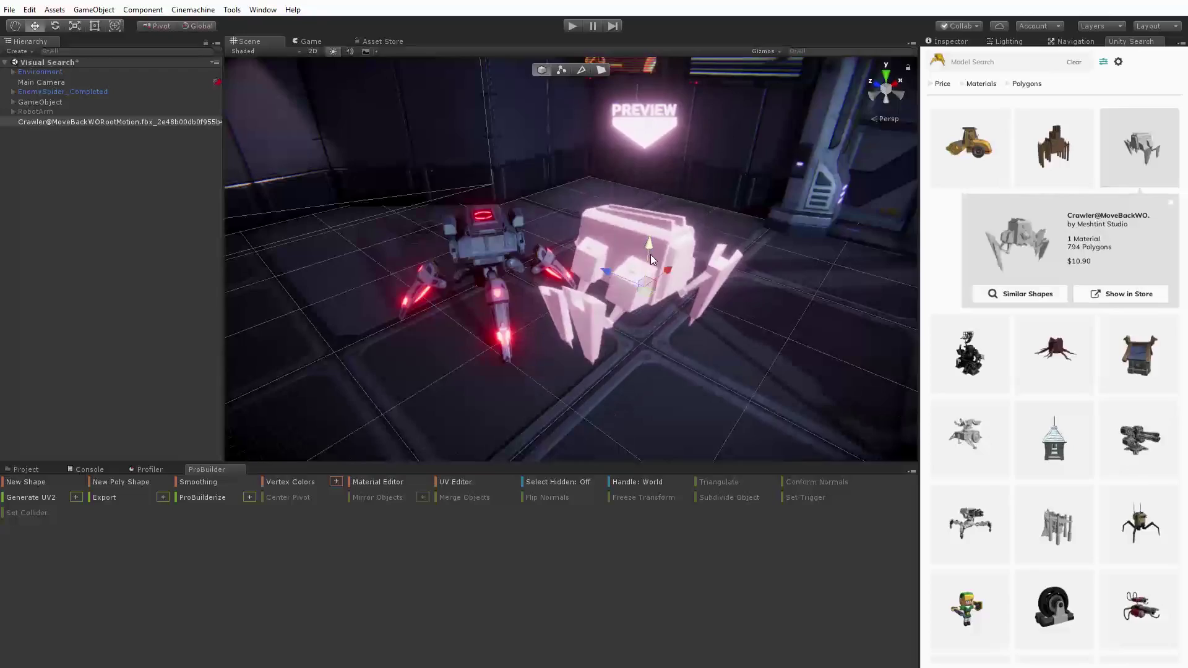
key(e)
alt+drag(650, 260, 629, 315)
key(w)
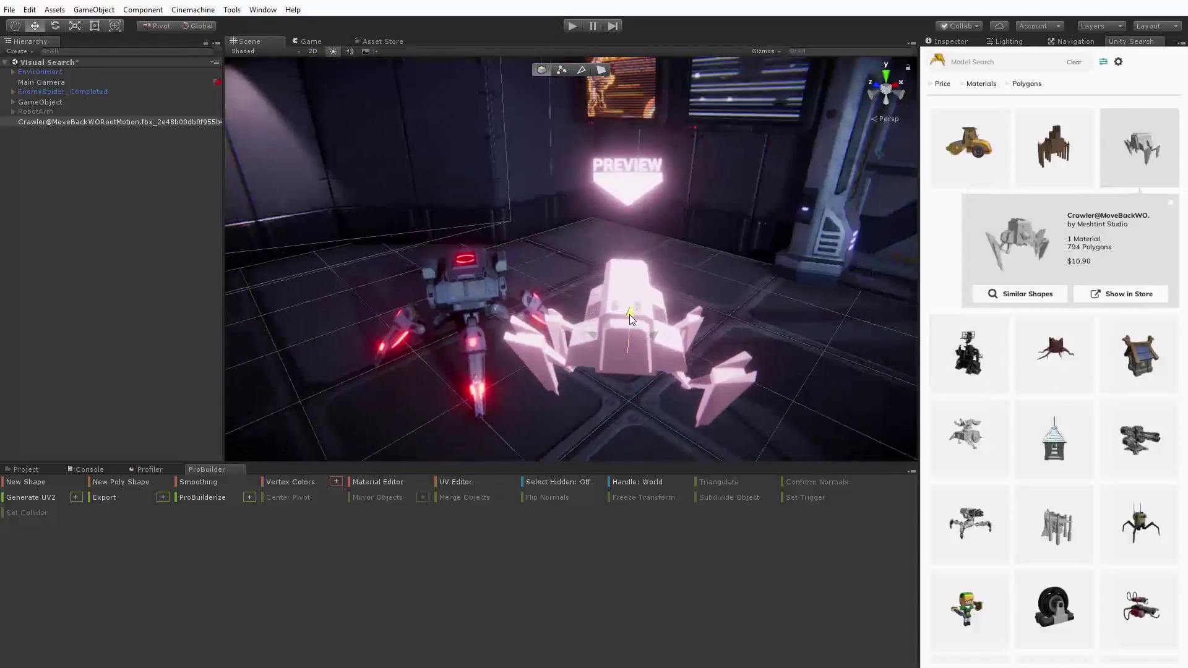
alt+drag(755, 356, 813, 268)
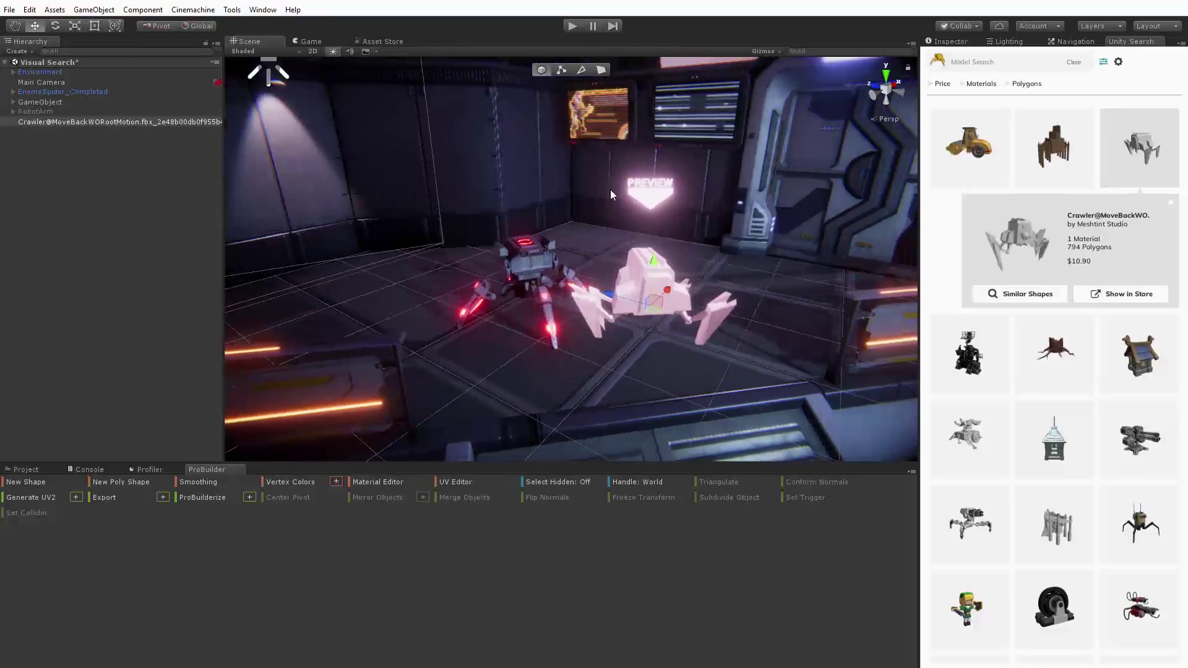
Delete the Crawler preview from the scene.
right_click(99, 122)
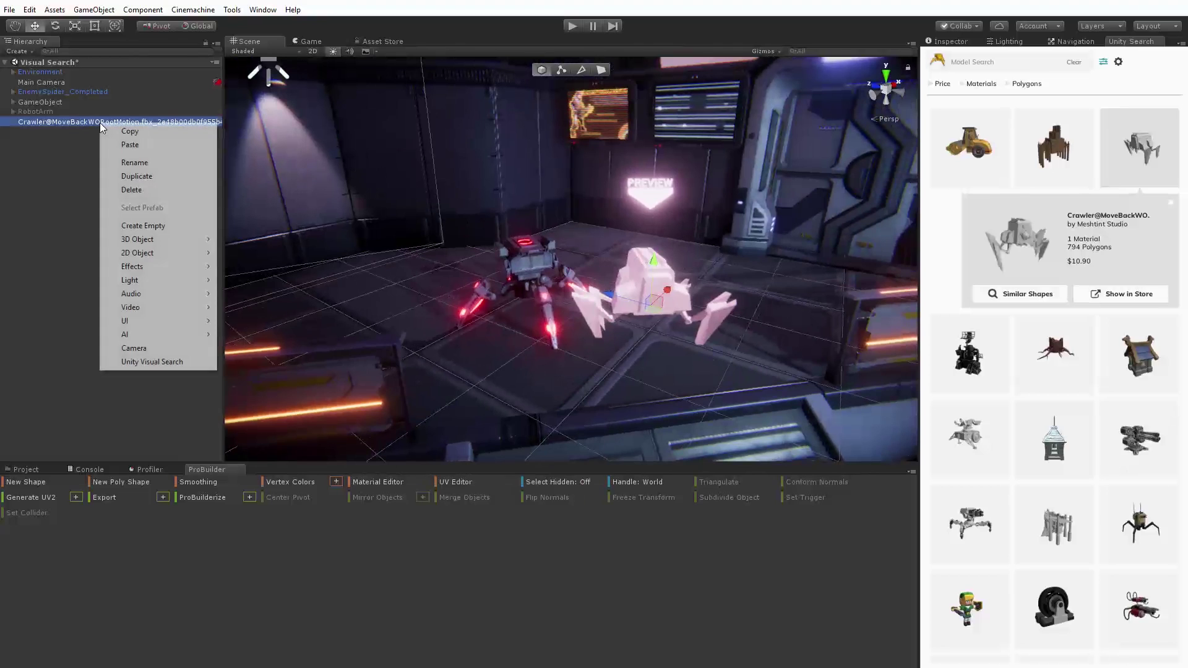
click(133, 190)
click(956, 44)
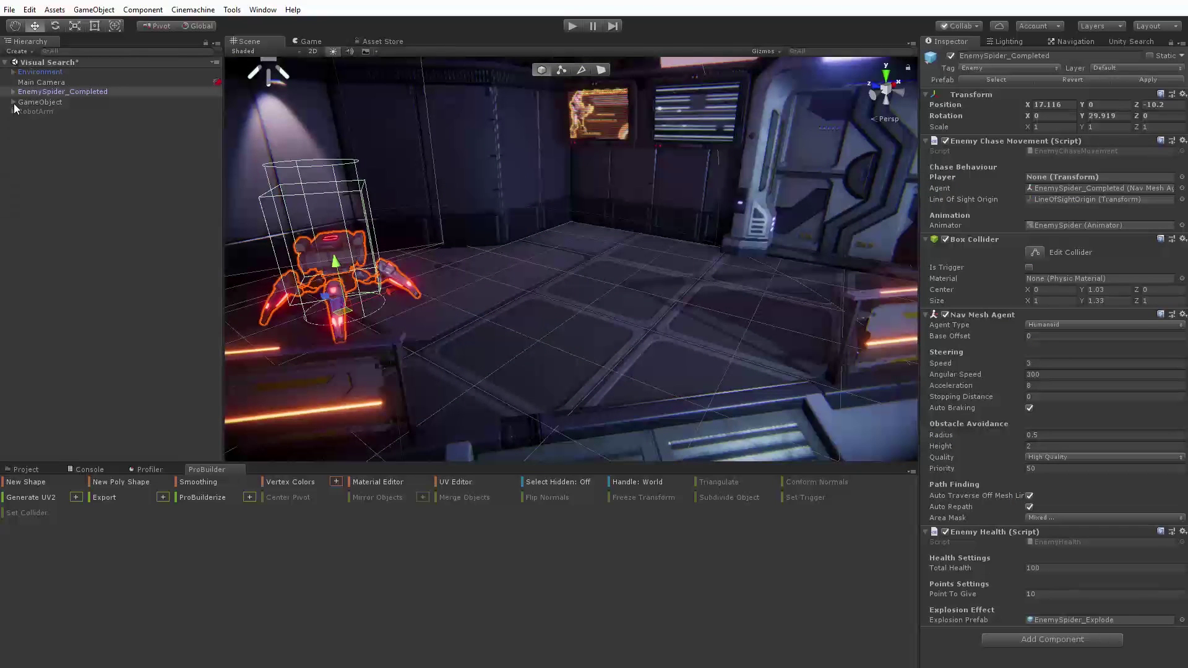
Activate all GameObject prototype parts, Cube through GameObject (3), and fly the camera to them.
click(13, 102)
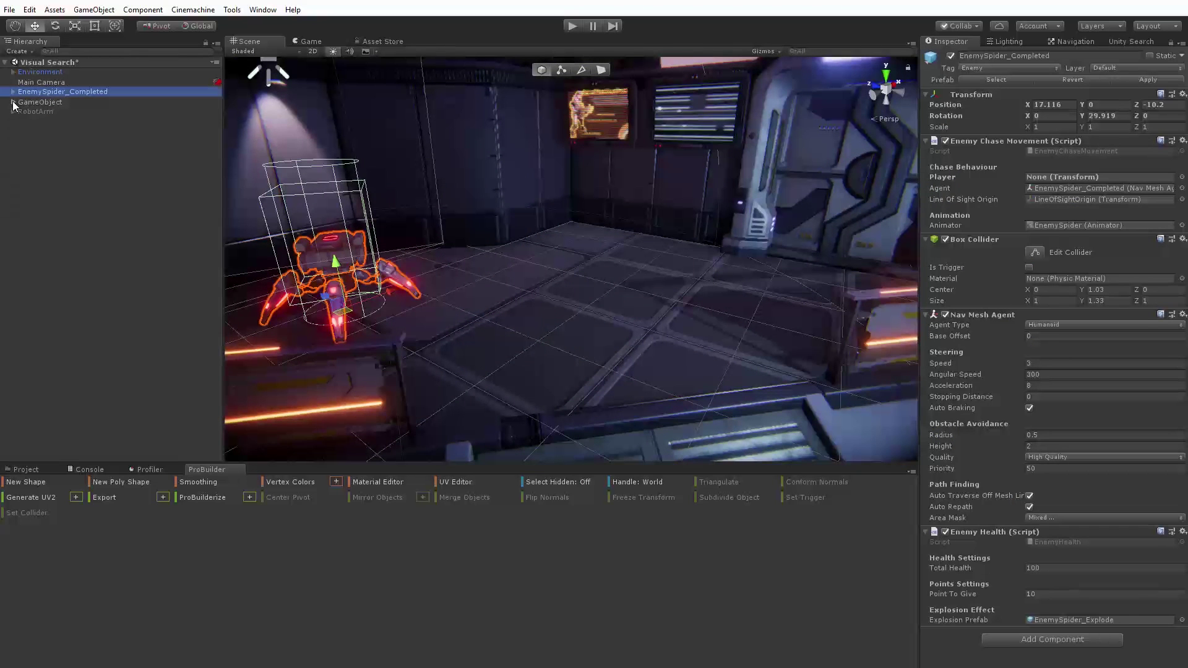
click(34, 111)
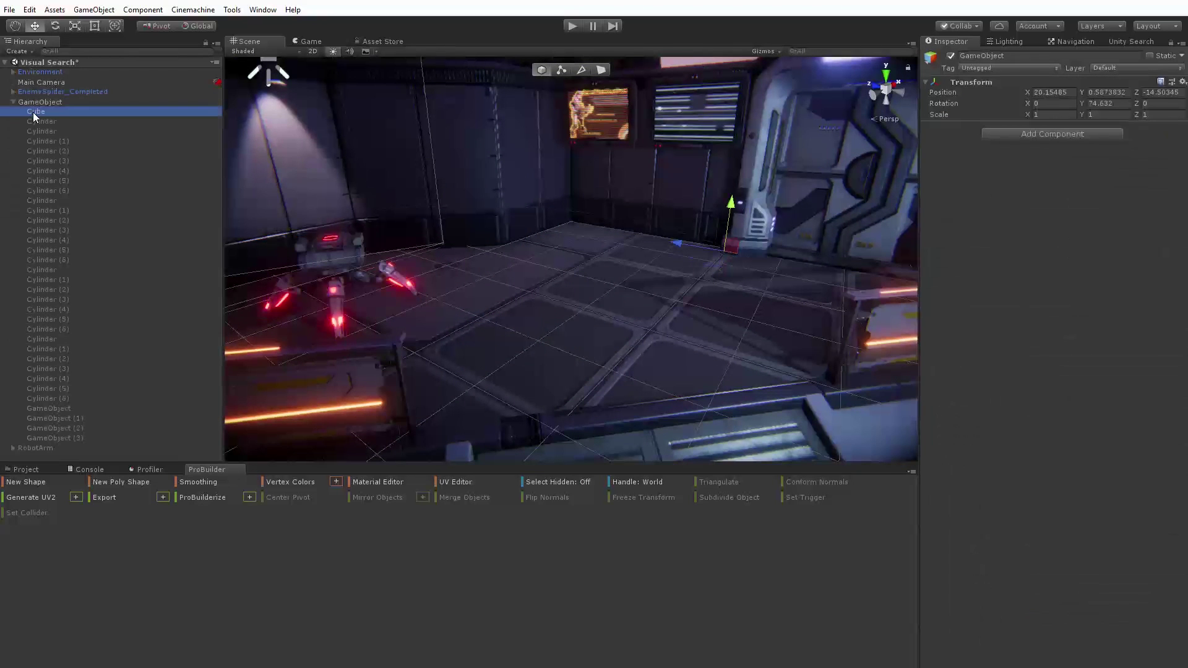
shift+click(79, 436)
click(949, 57)
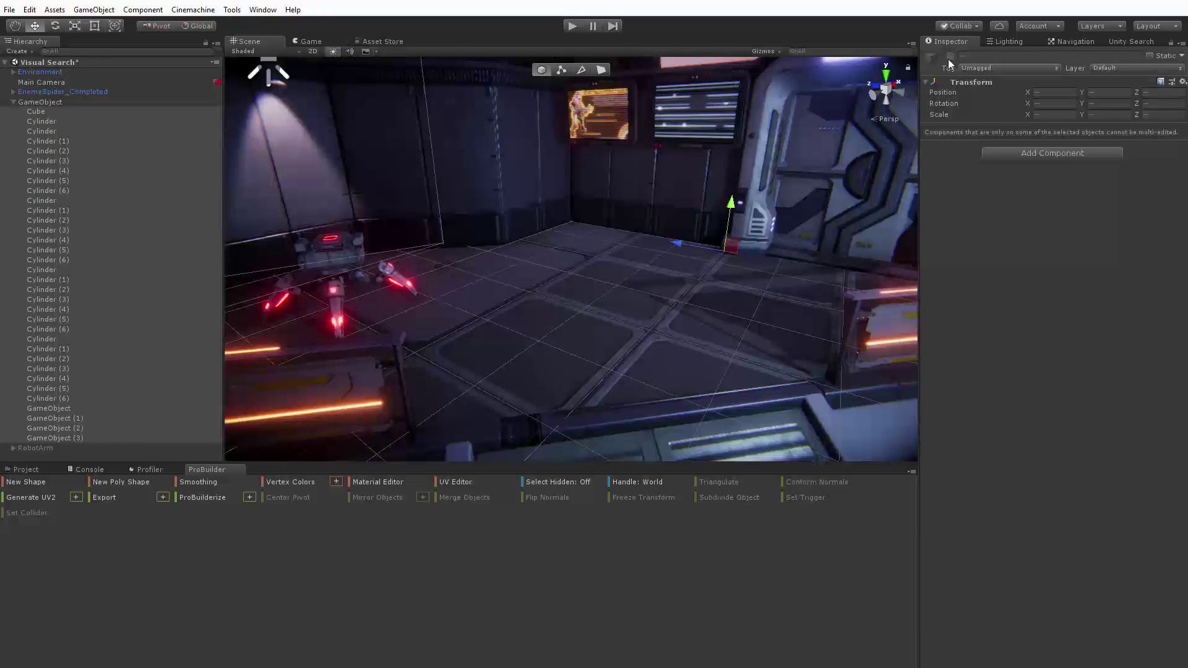
click(950, 57)
right_drag(636, 321, 756, 301)
key(w)
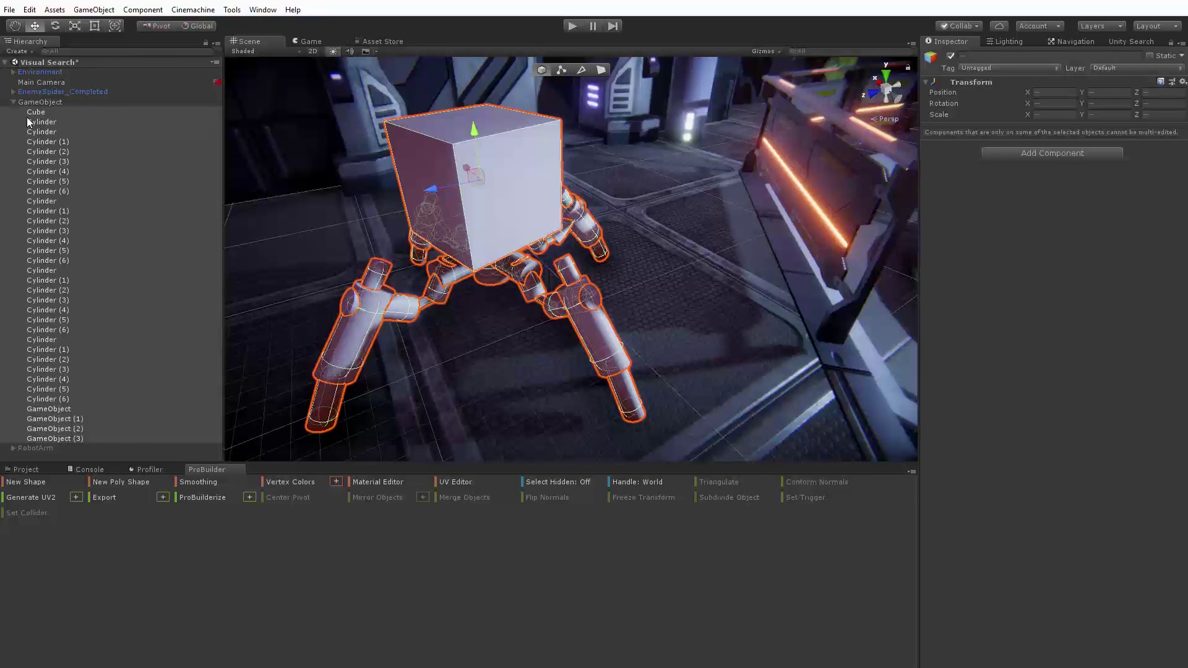
right_click(45, 227)
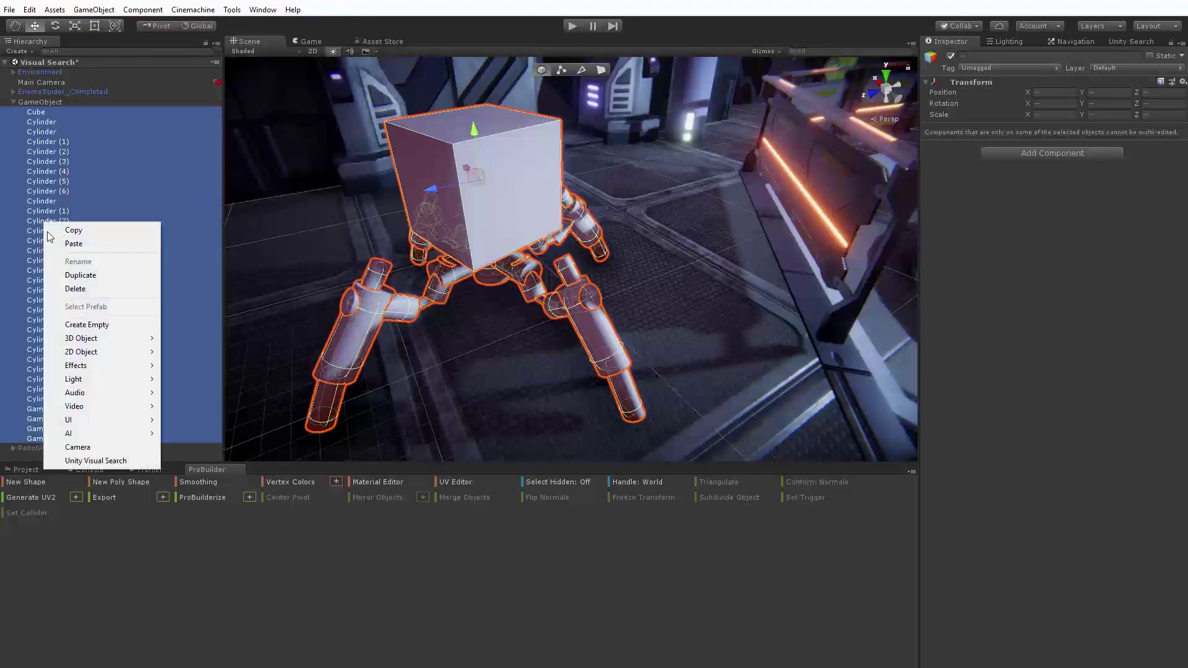
Find models shaped like the spider prototype and drop the spider.prefab preview into the Scene.
click(93, 461)
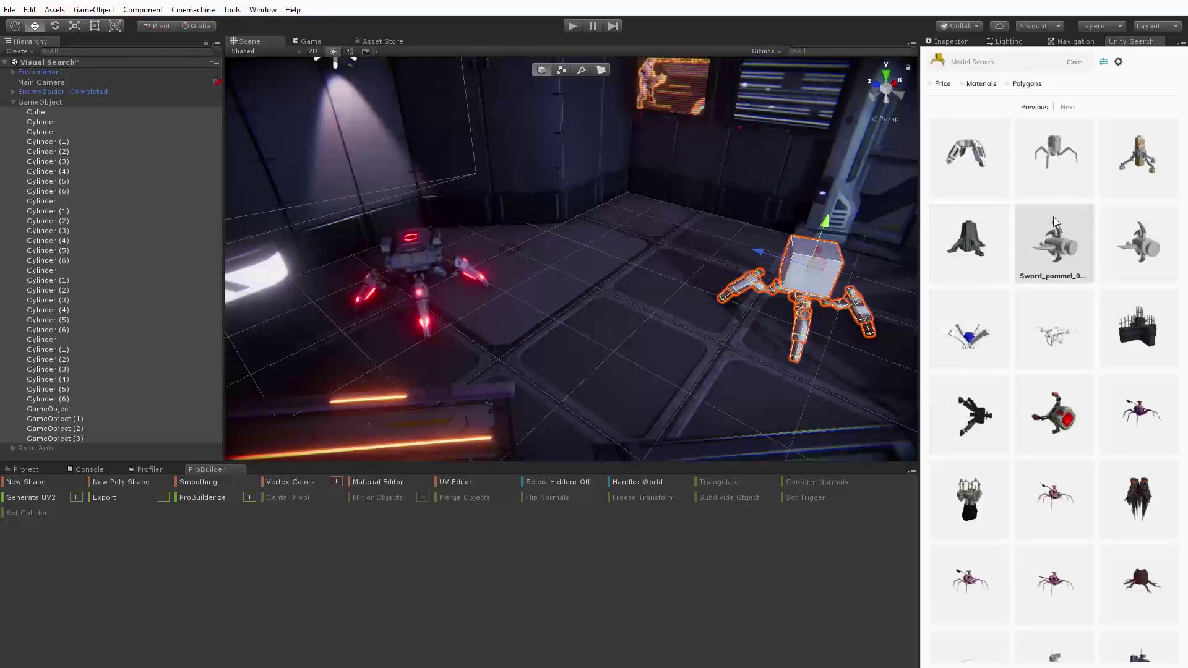
scroll(1033, 316, down, 4)
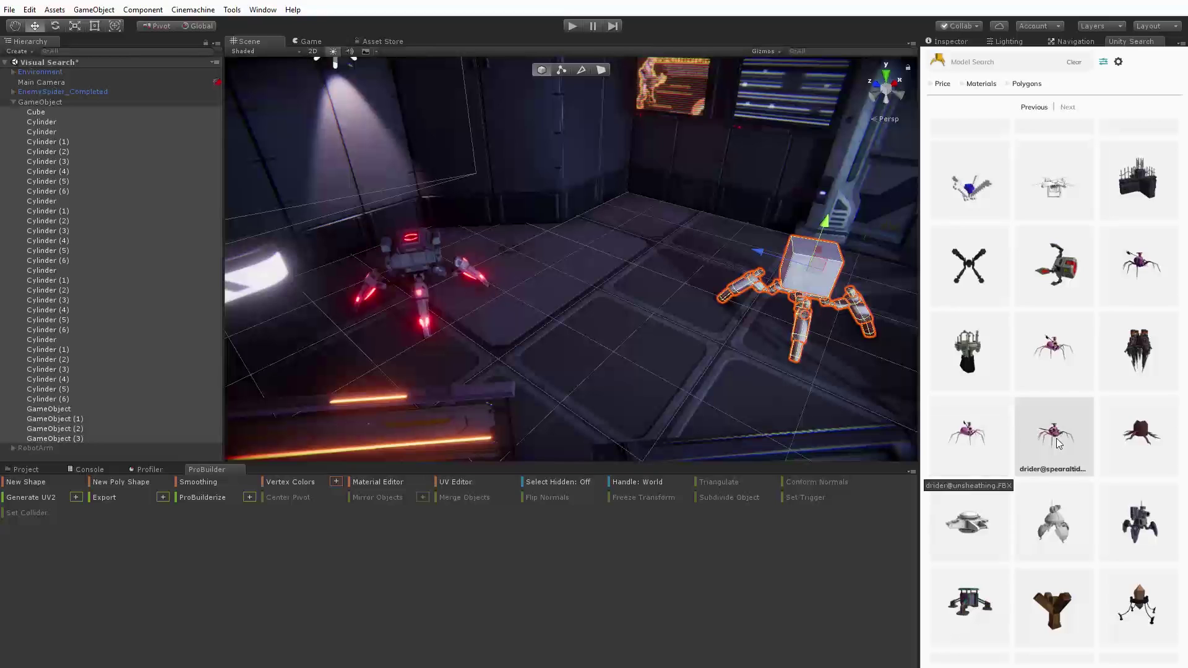
scroll(1017, 535, down, 4)
scroll(1057, 374, down, 5)
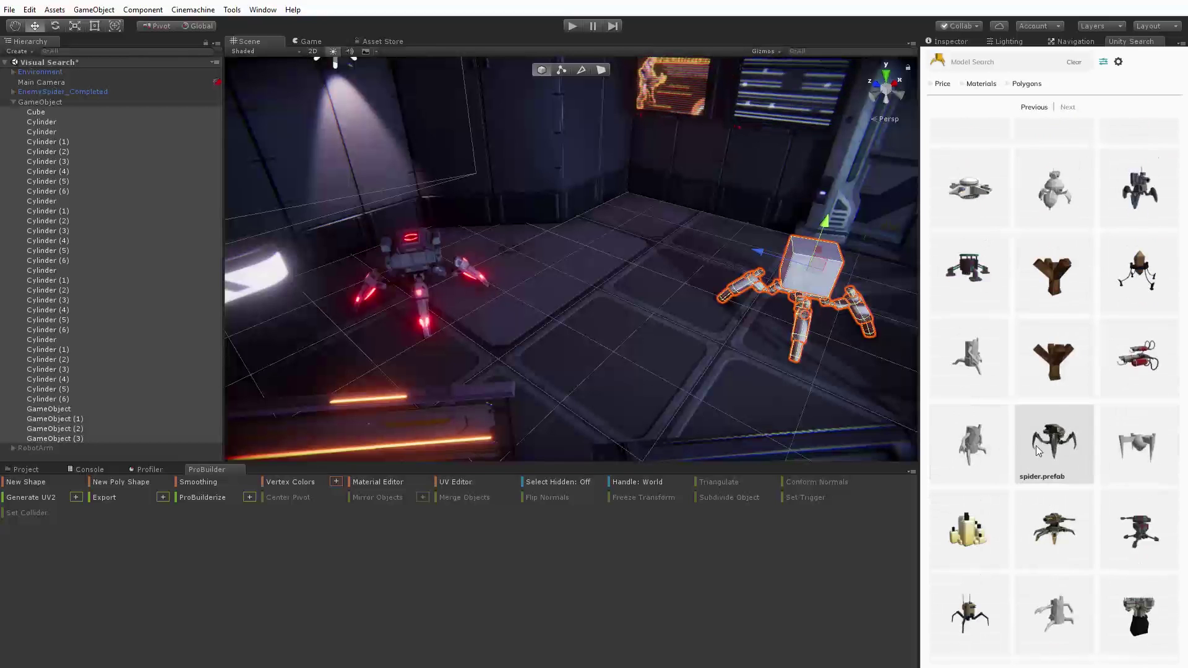
click(1053, 441)
drag(1006, 236, 637, 337)
Enlarge the spider preview several times over and turn it around its vertical axis.
key(e)
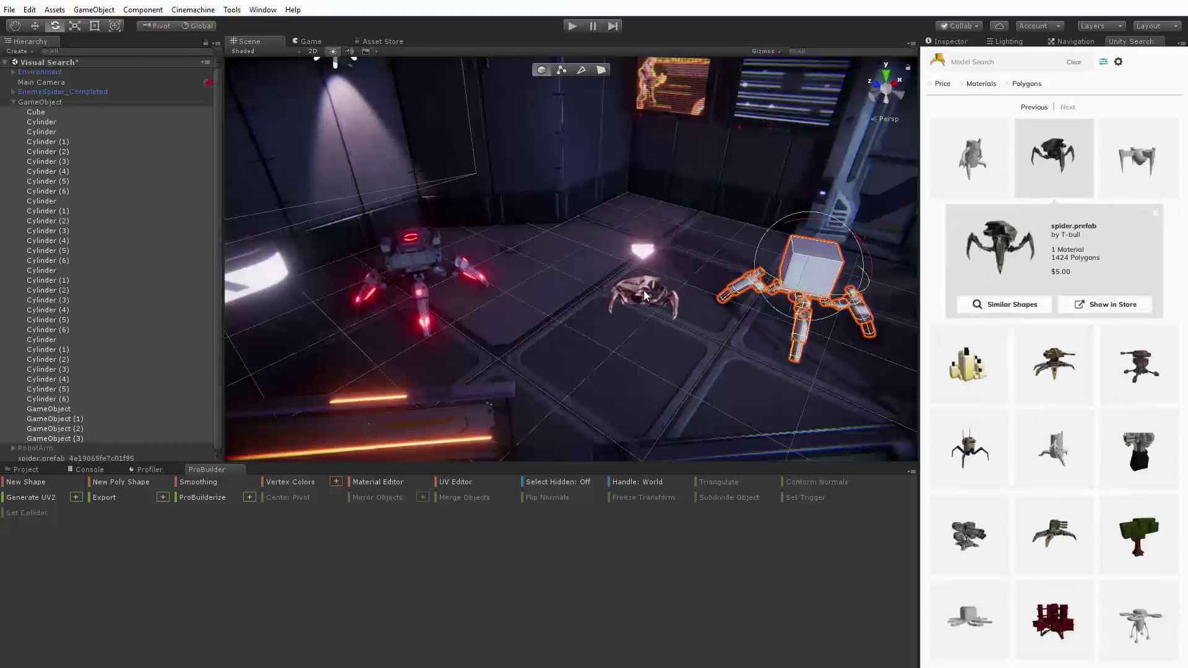
click(639, 279)
key(r)
drag(644, 304, 754, 276)
key(e)
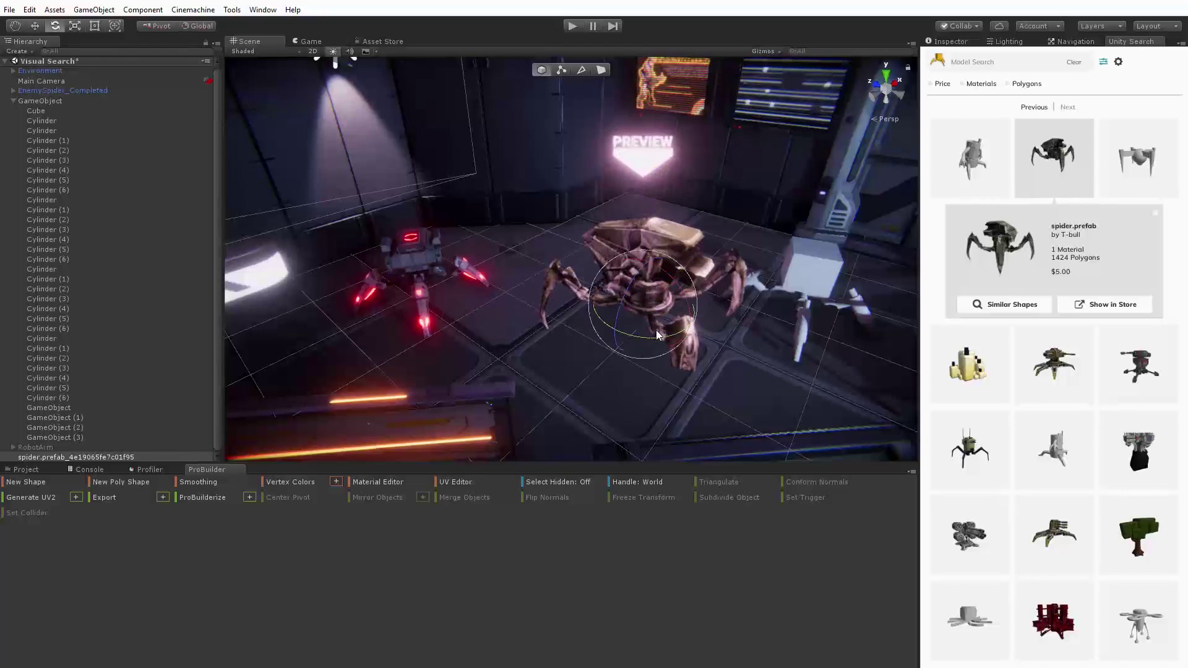
drag(657, 338, 572, 341)
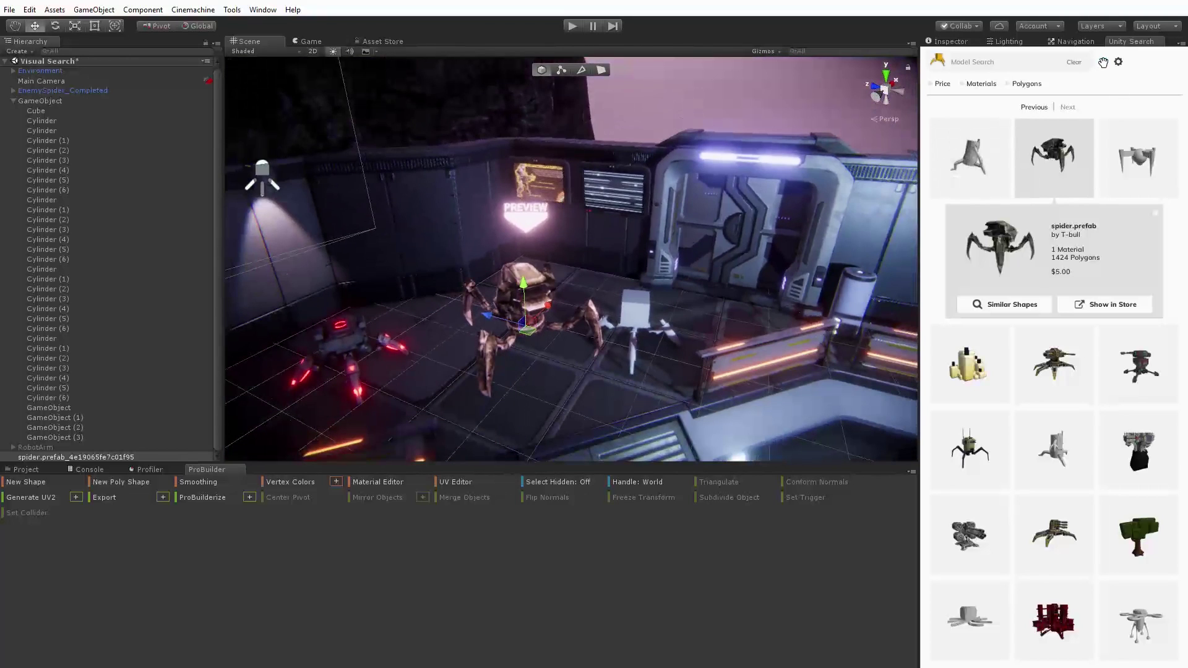
click(1103, 62)
click(1103, 63)
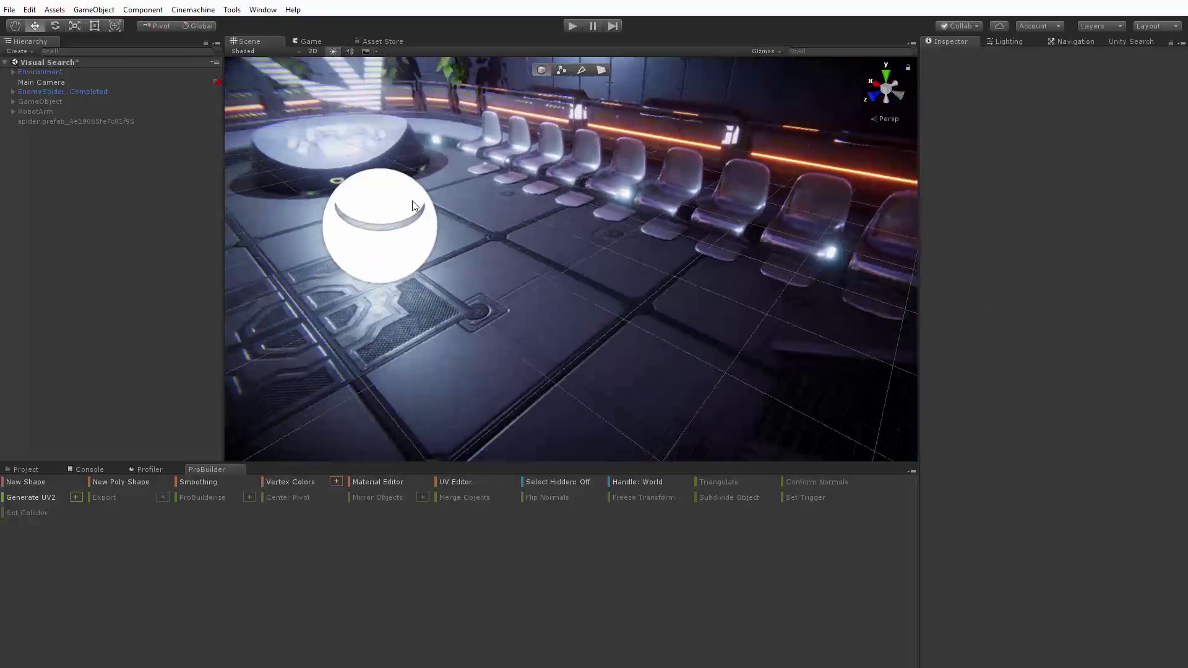
Expand RobotArm in the Hierarchy and select and frame its Cylinder parts.
click(37, 110)
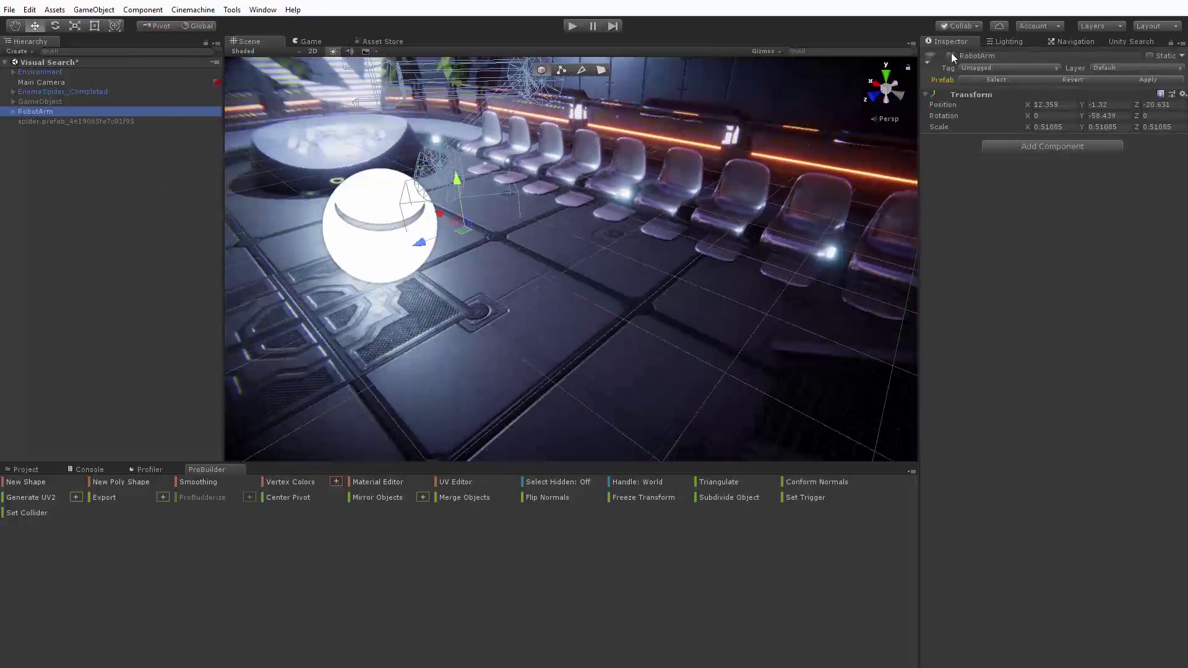
click(13, 112)
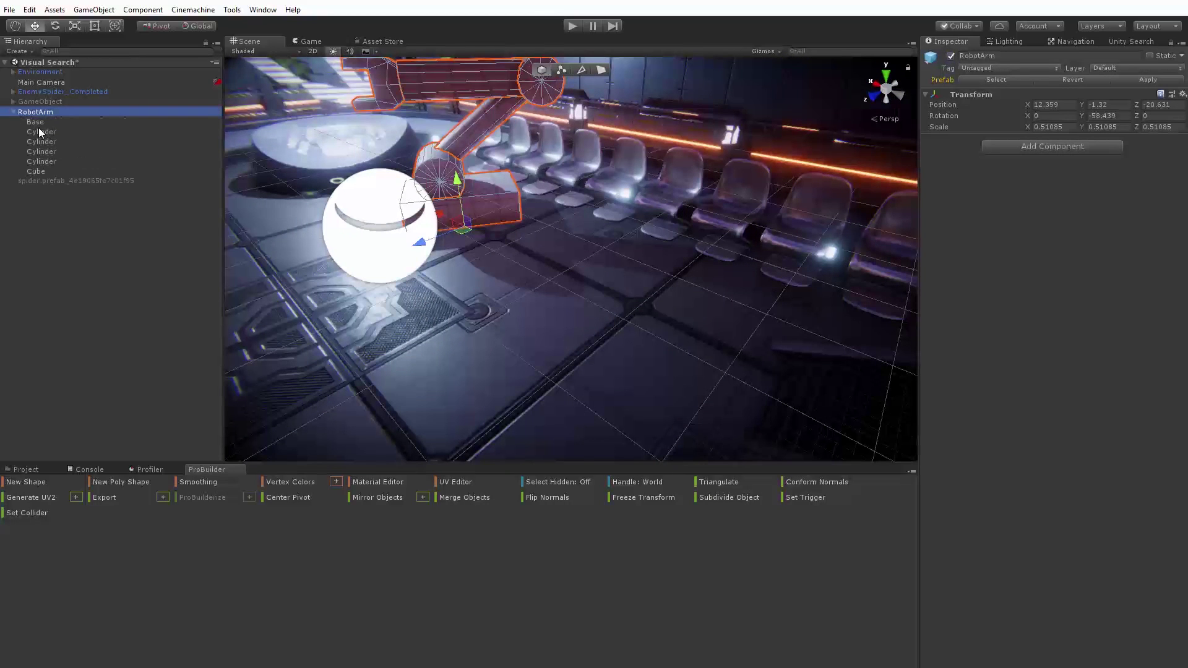
click(39, 130)
click(39, 144)
click(35, 159)
right_drag(794, 213, 790, 210)
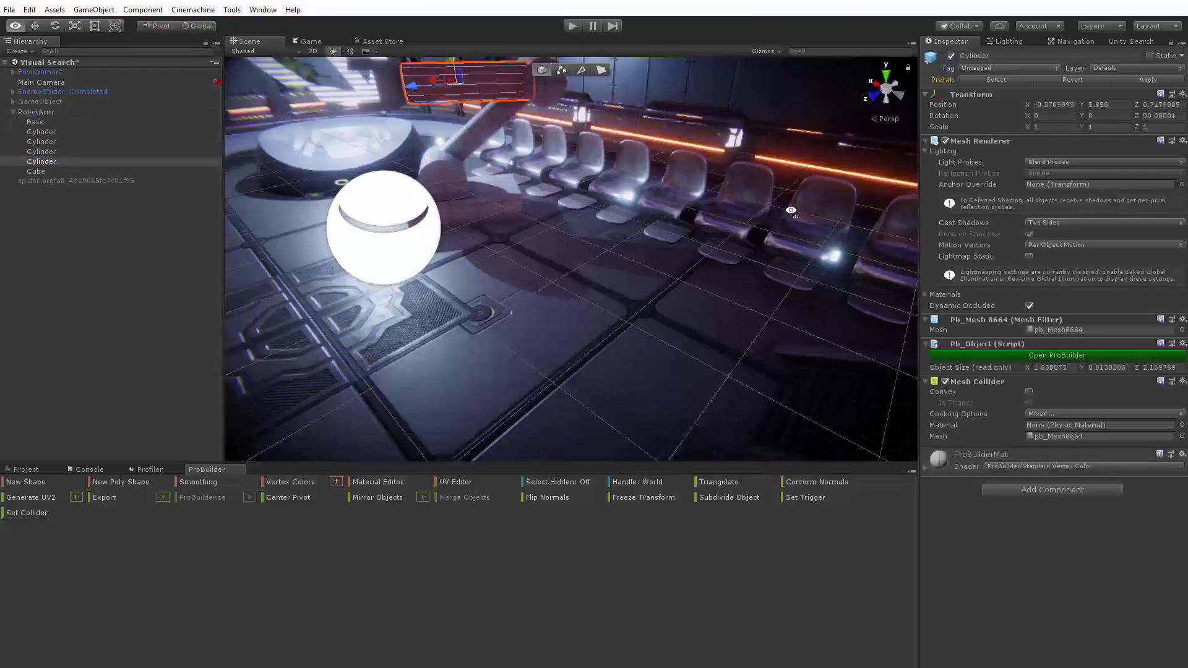
key(f)
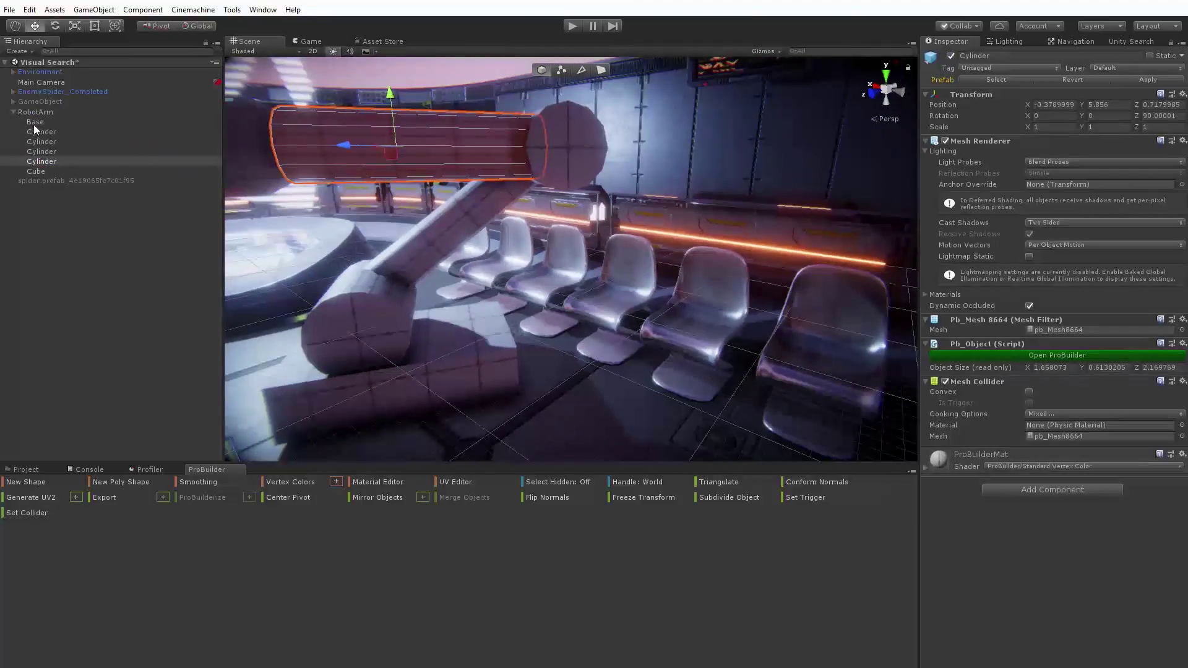
Select the Base, then frame the whole RobotArm and orbit around it.
click(35, 122)
click(34, 112)
key(f)
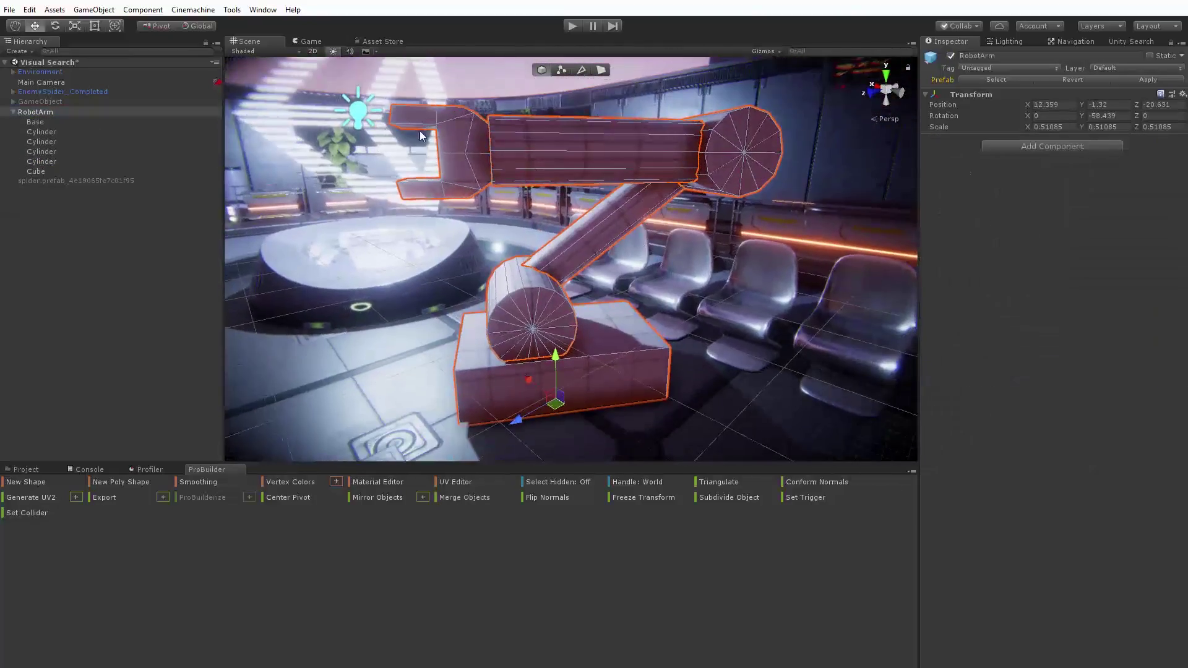
key(a)
right_drag(606, 247, 803, 271)
key(d)
key(a)
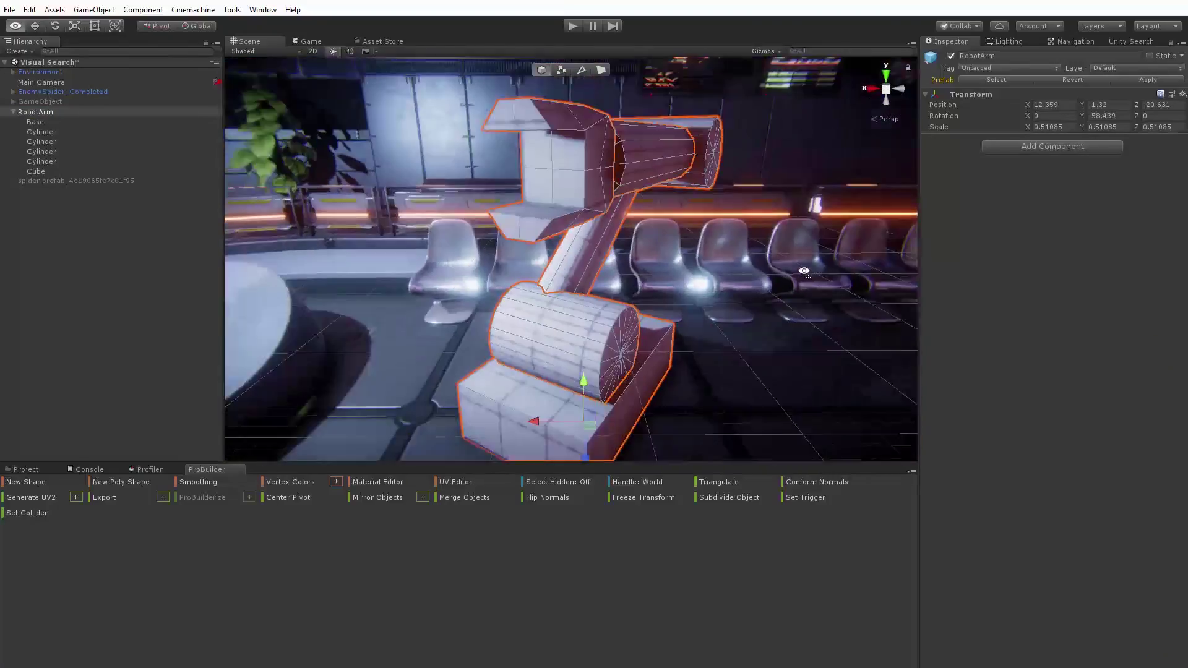
alt+drag(804, 271, 765, 212)
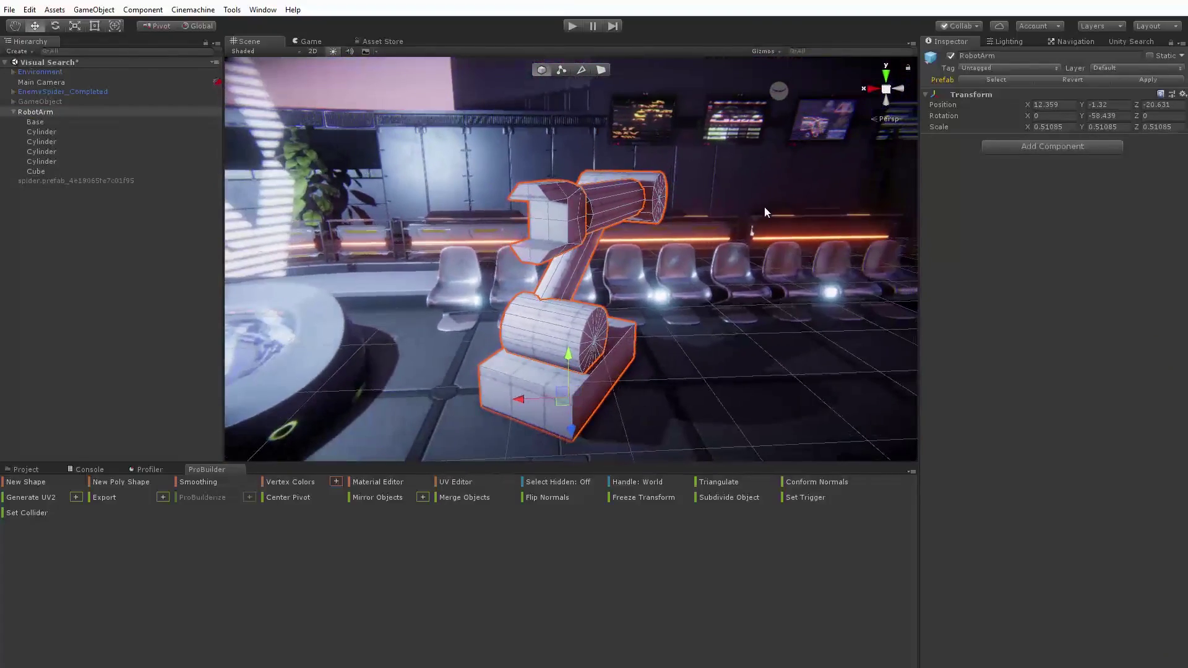
alt+drag(674, 268, 690, 180)
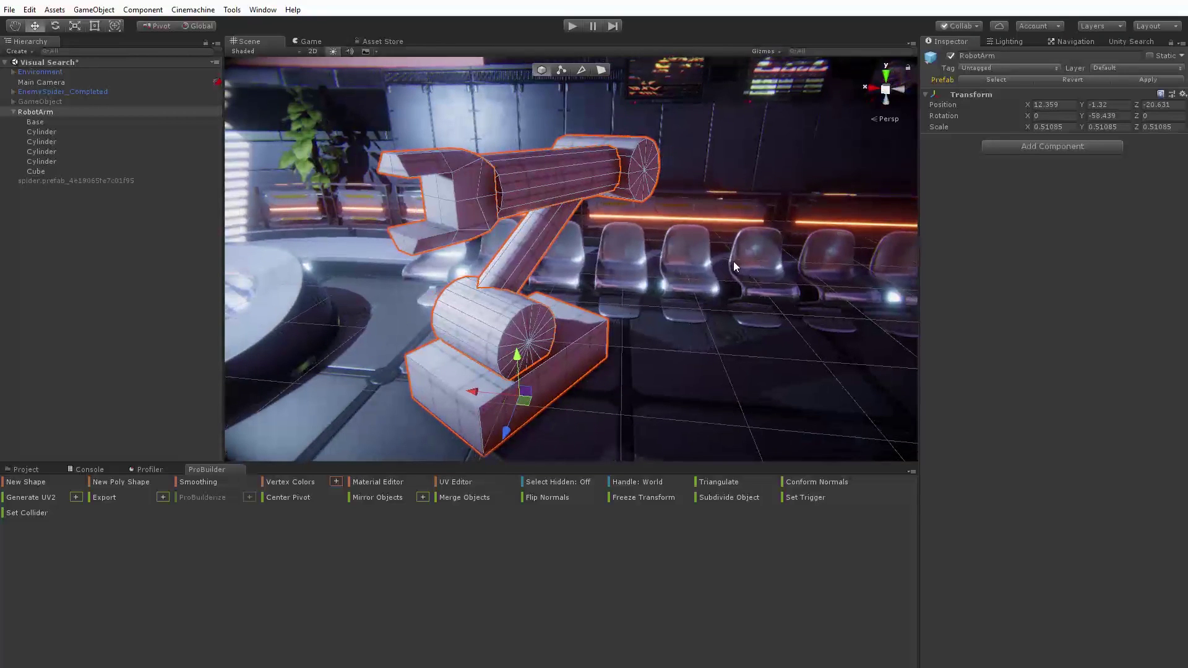
Run Unity Visual Search on RobotArm and scroll the results down to RObotic_arm.prefab.
right_click(29, 116)
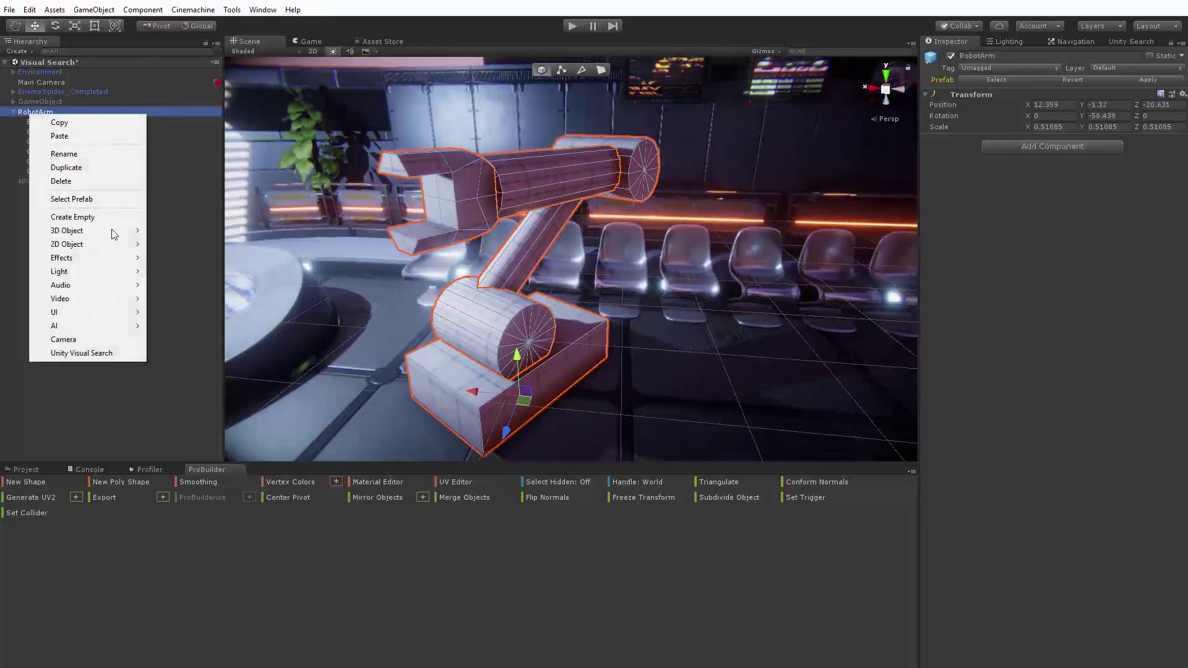
click(83, 354)
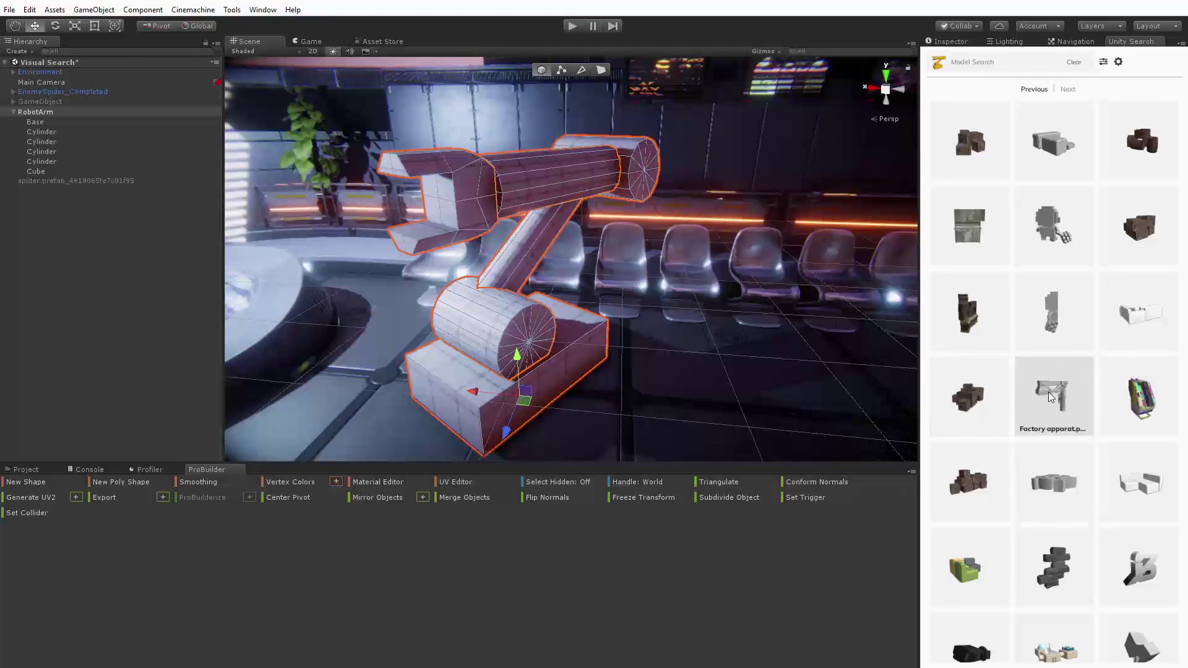
scroll(1050, 396, down, 7)
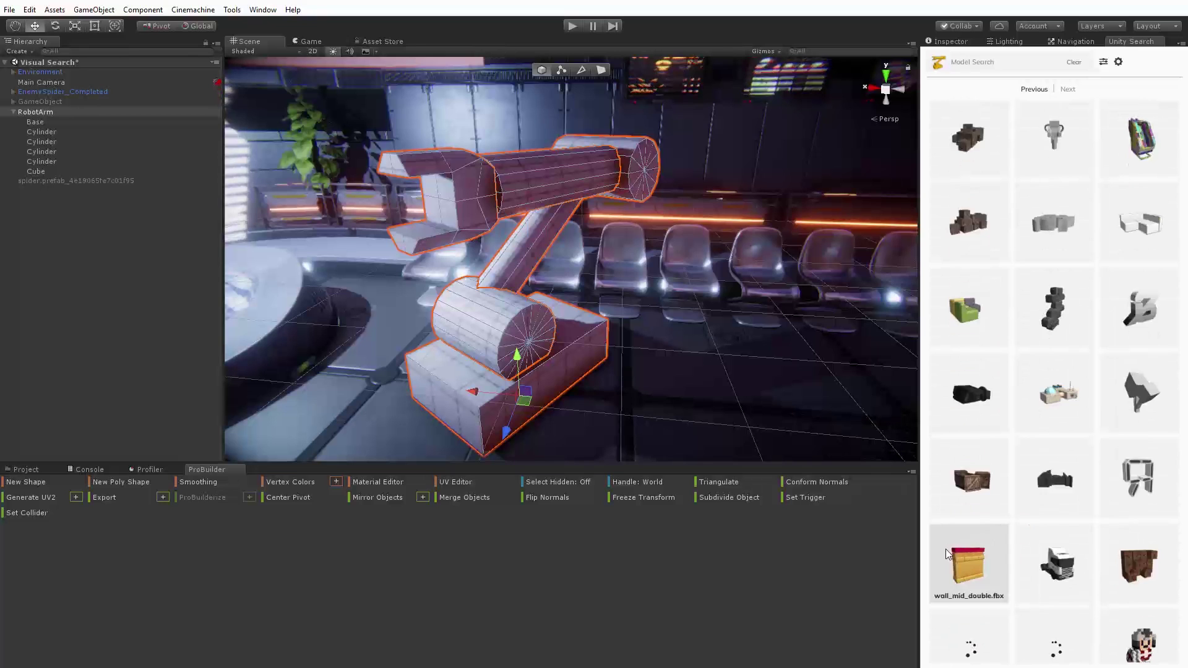
scroll(1075, 568, down, 8)
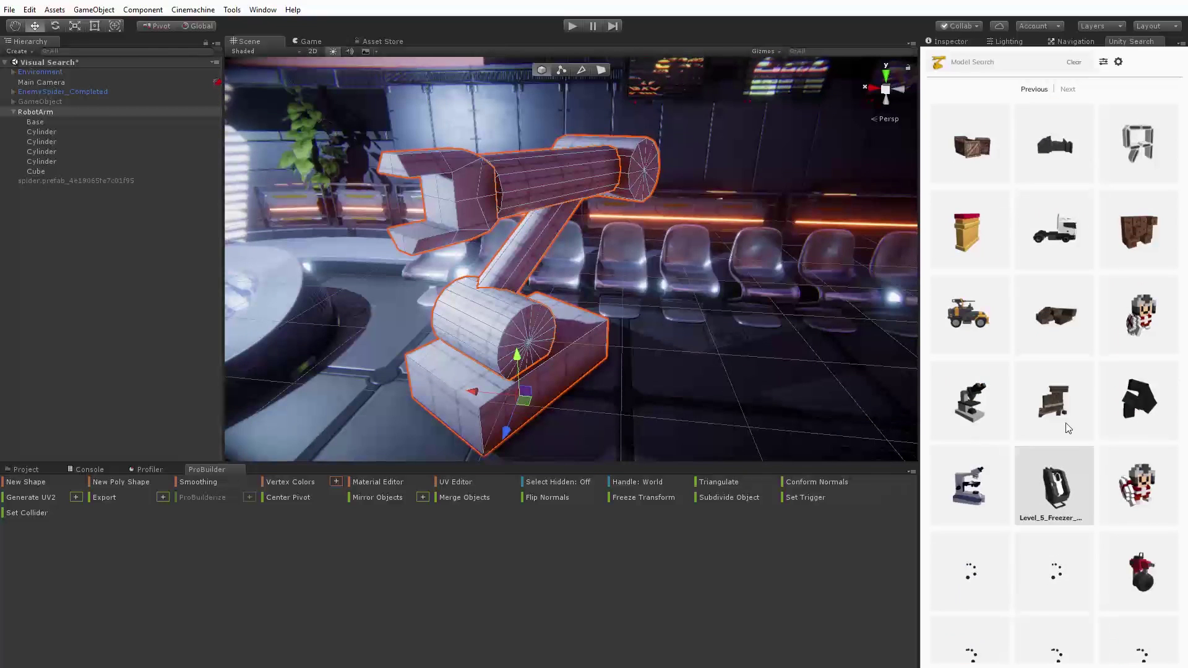
scroll(972, 496, down, 4)
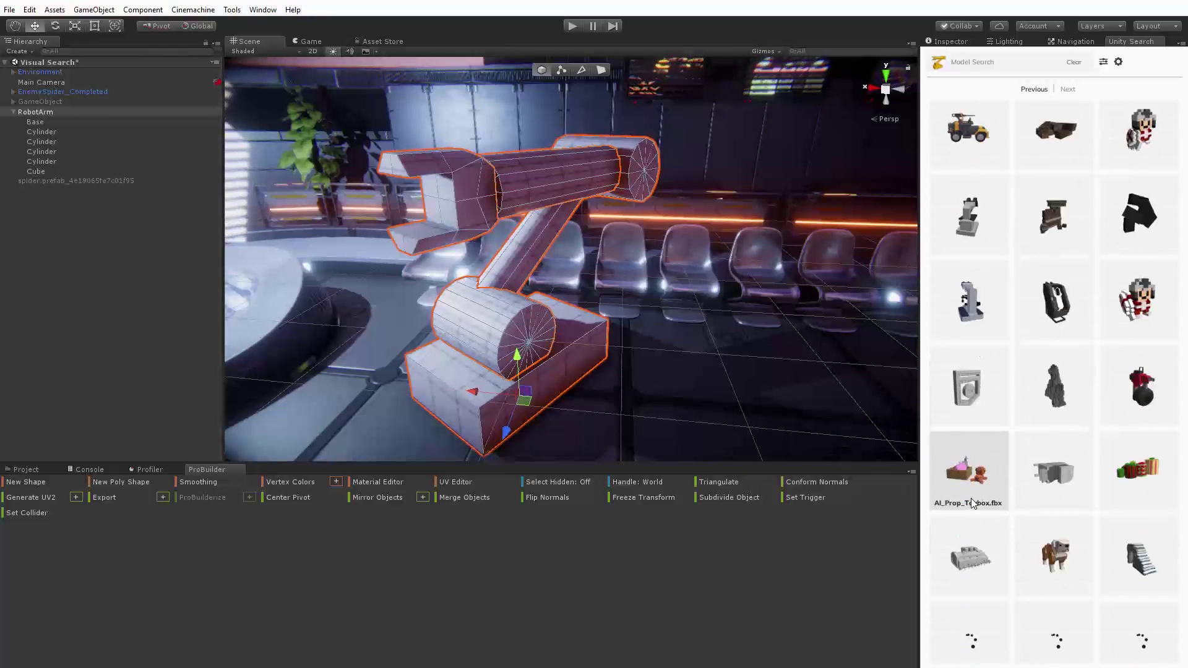
scroll(974, 504, down, 10)
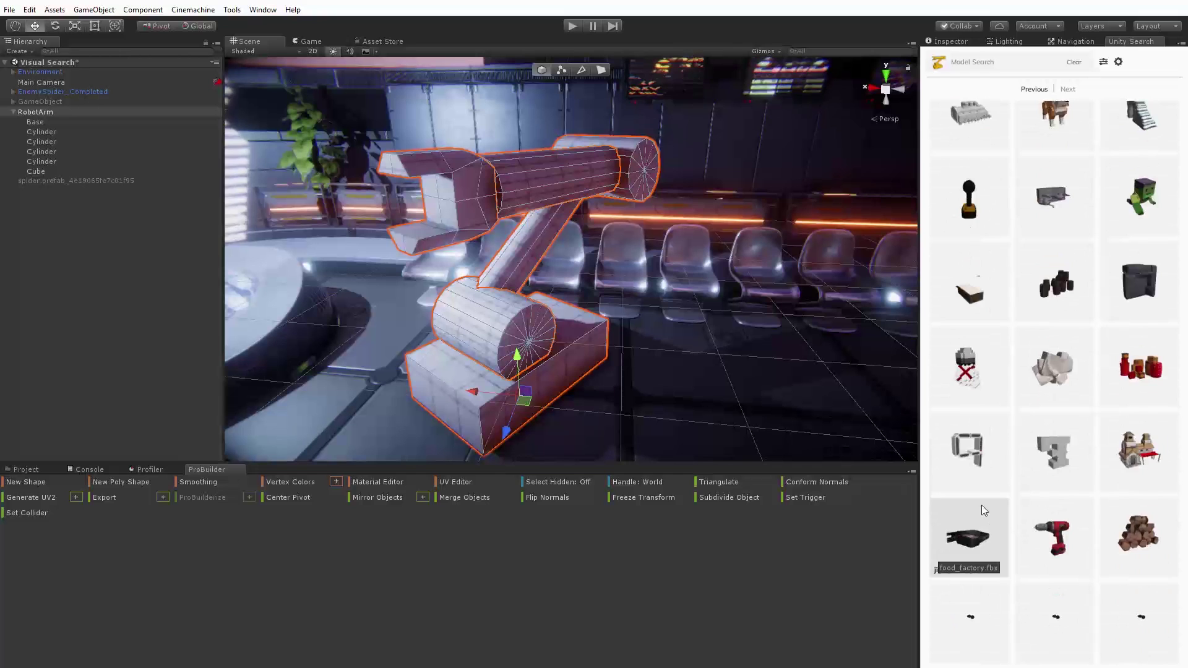
scroll(982, 507, down, 8)
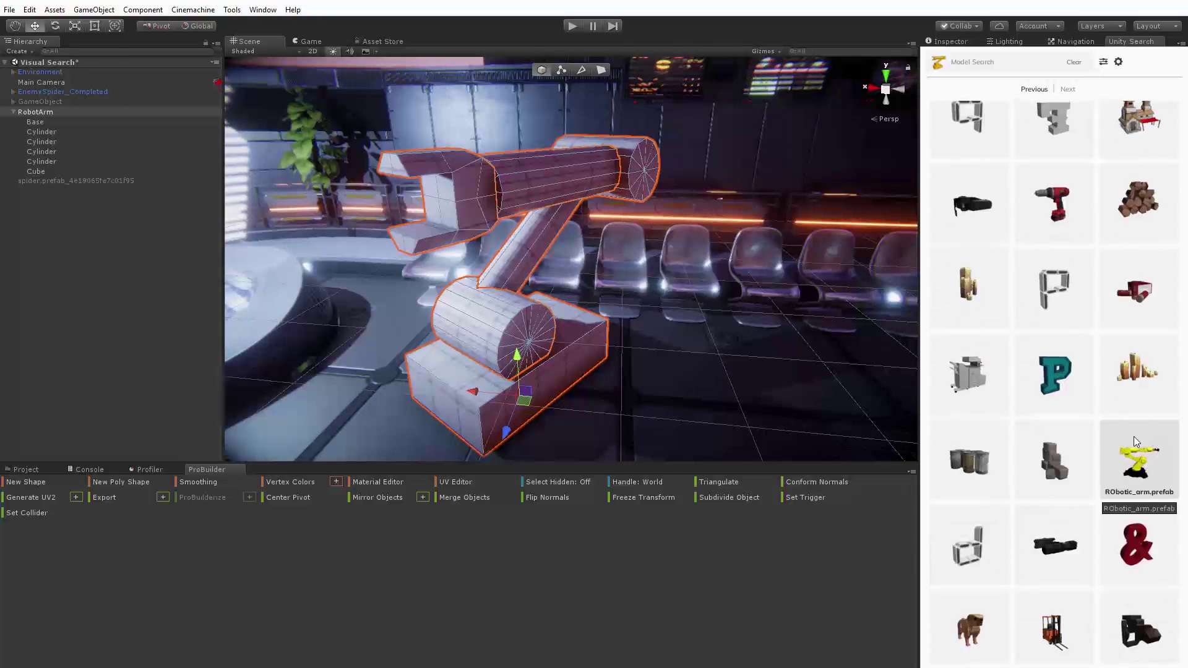
Add the RObotic_arm.prefab preview to the scene, scale it to full size and raise it off the floor.
click(1136, 441)
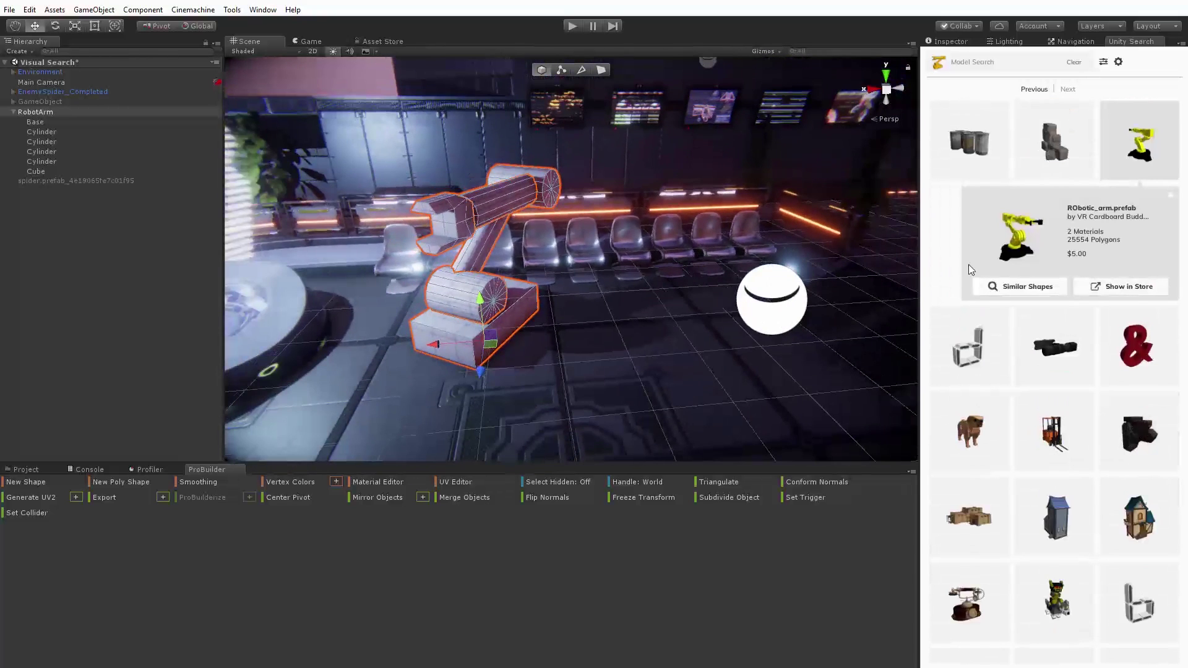
click(1045, 228)
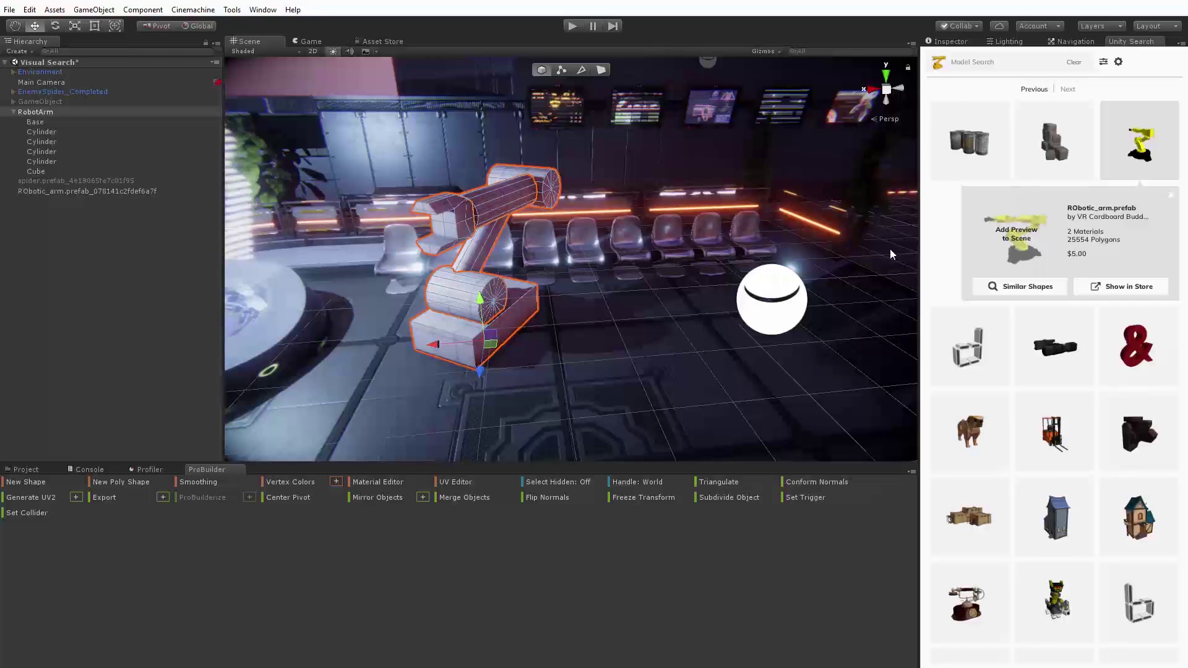
click(615, 352)
key(e)
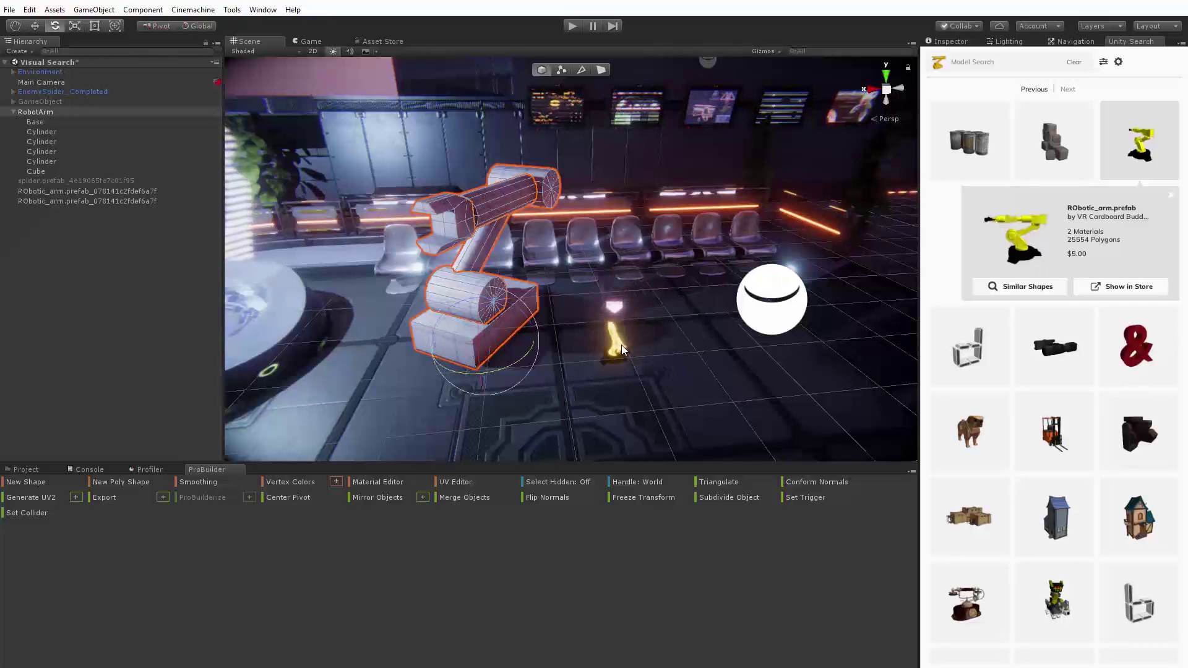
click(622, 344)
key(r)
drag(615, 348, 752, 282)
key(w)
drag(619, 306, 626, 243)
Turn the yellow robotic arm about its vertical axis beside the grey RobotArm.
right_drag(679, 238, 673, 229)
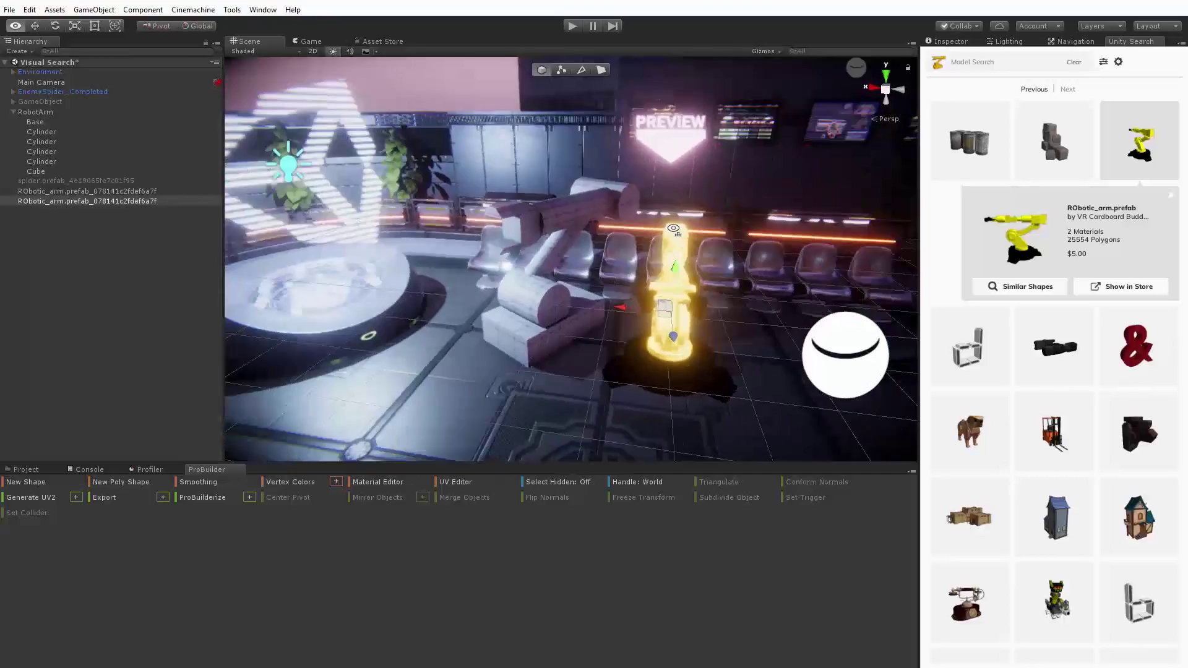
alt+drag(673, 229, 557, 324)
right_drag(752, 297, 745, 342)
key(w)
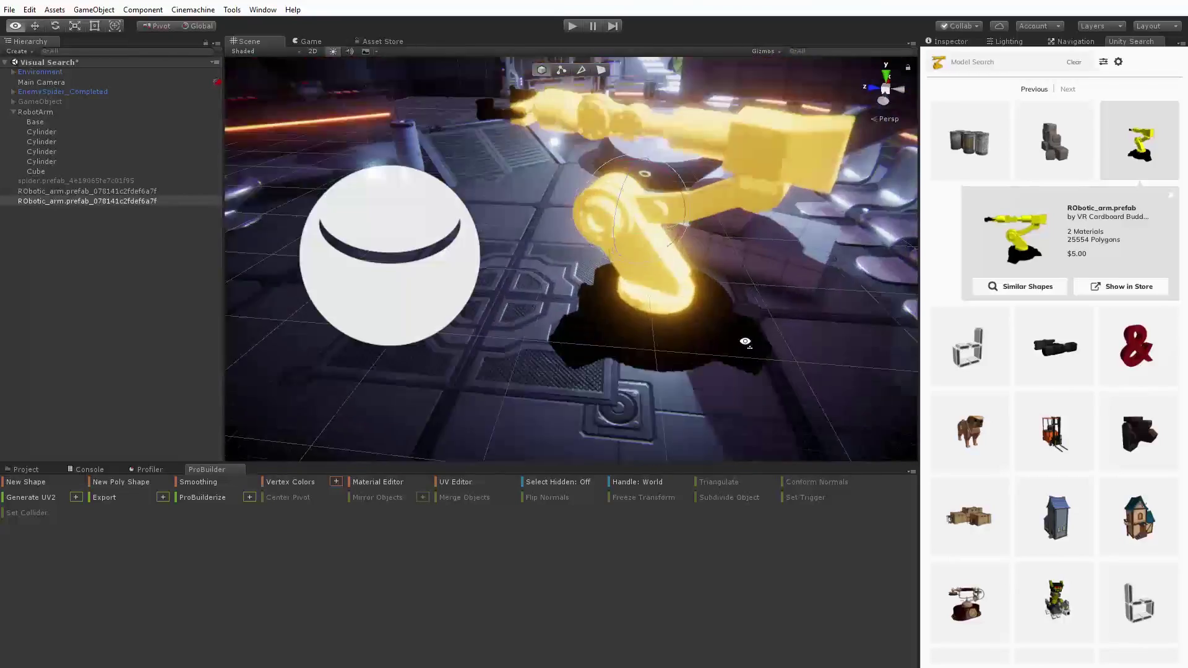
alt+drag(745, 341, 997, 313)
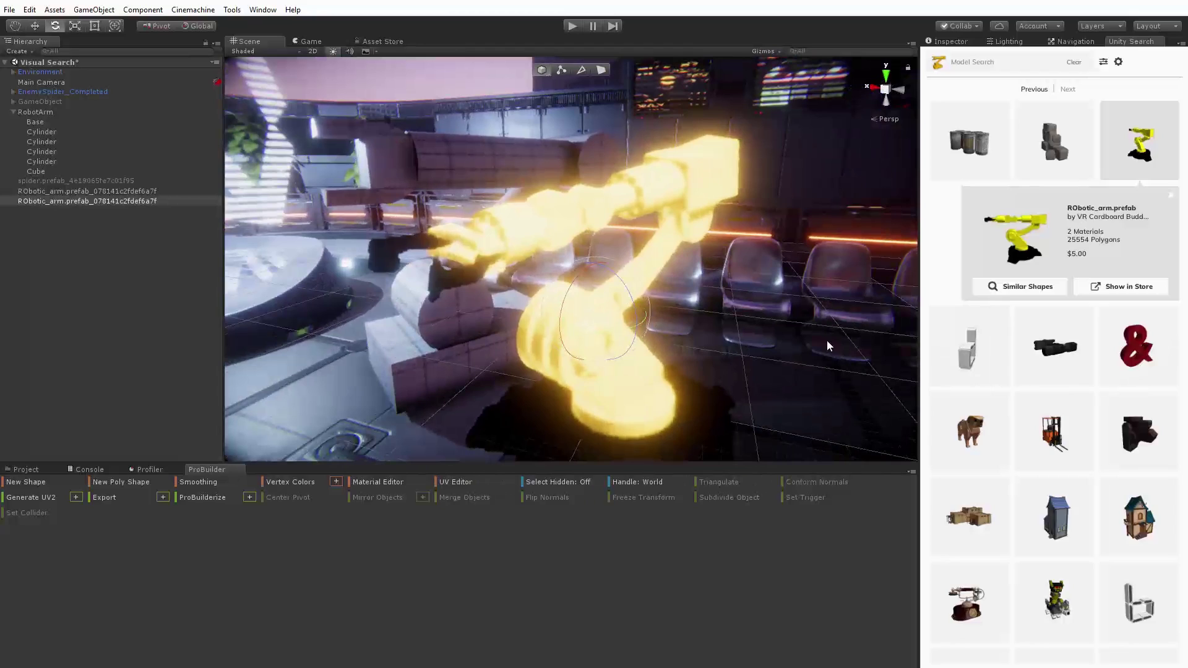